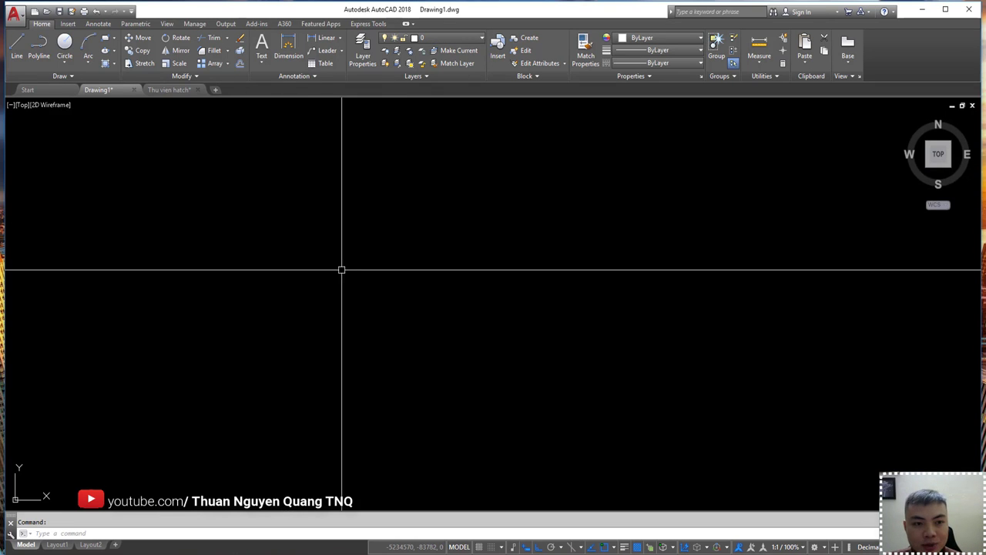
Draw a rectangle with RECTANG by picking two opposite corners near the middle of the drawing
middle_click_drag(398, 310, 335, 296)
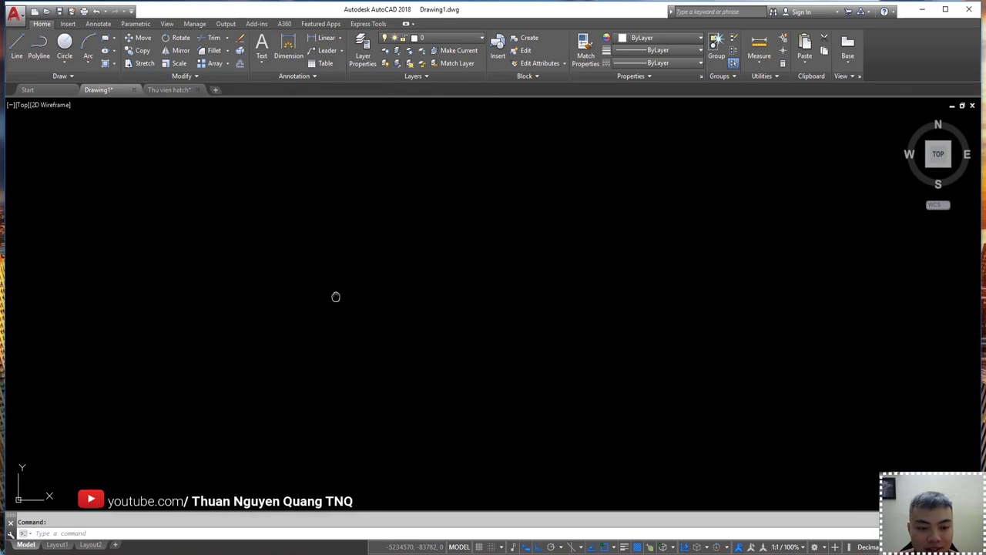
type("REC")
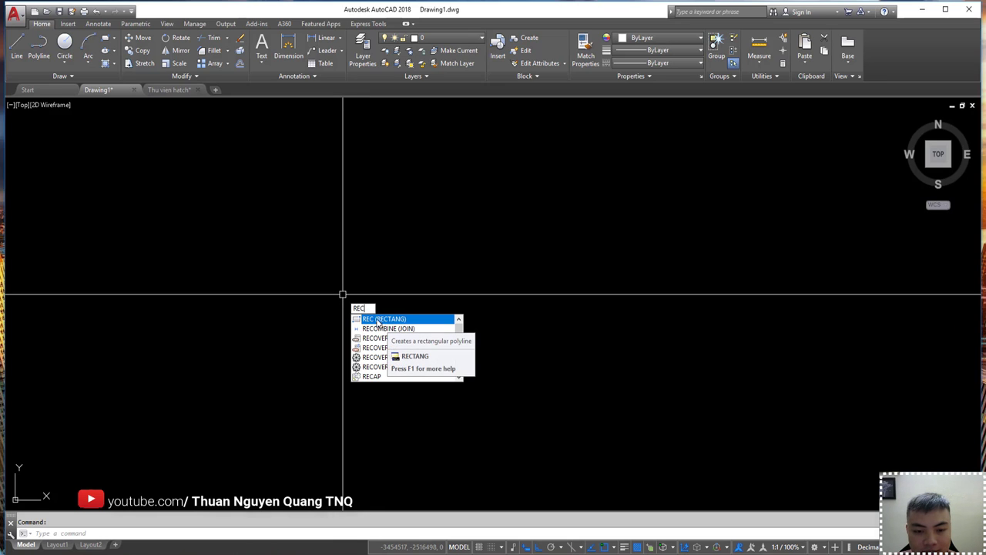
left_click(377, 320)
left_click(271, 207)
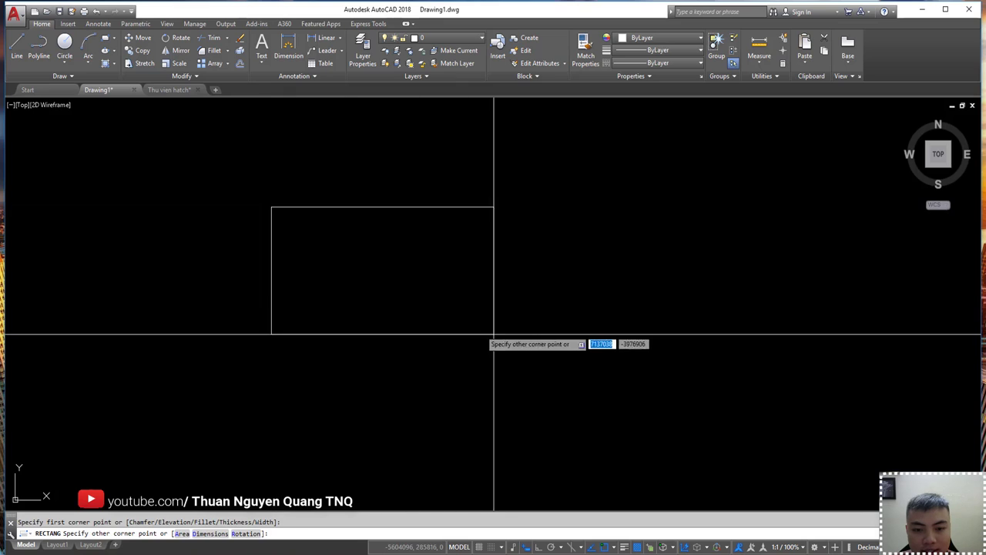
left_click(516, 342)
Select and deselect the new rectangle a few times to check it
scroll(426, 278, "down", 4)
scroll(444, 308, "up", 2)
left_click(486, 258)
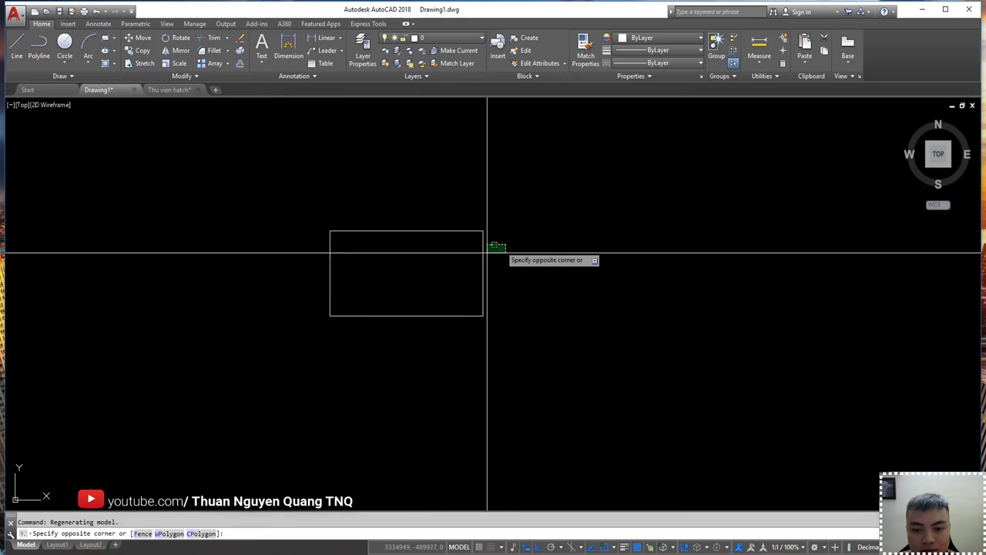
key("Escape")
left_click(416, 231)
key("Escape")
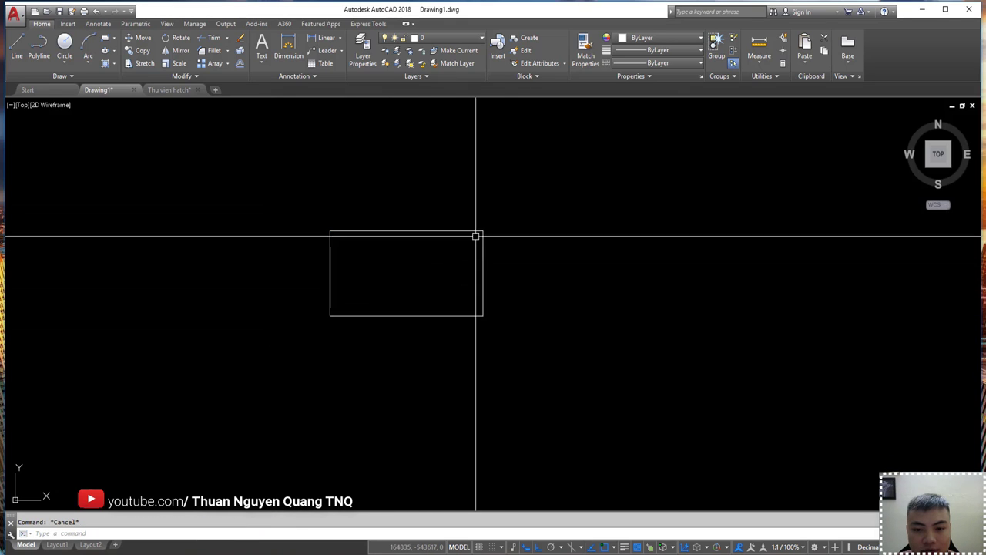
left_click(470, 231)
key("Escape")
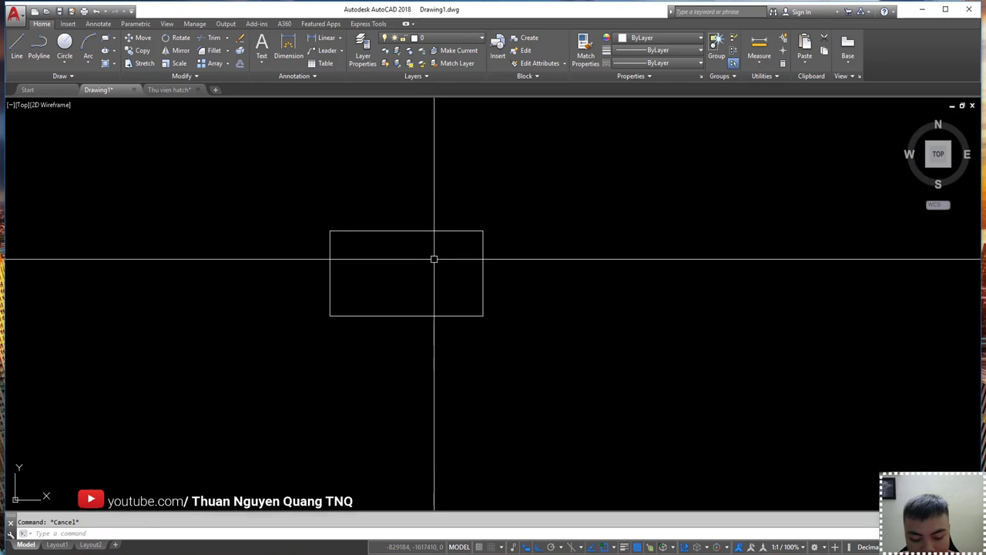
Launch ROTATE and window-select the rectangle as the object to rotate
type("h")
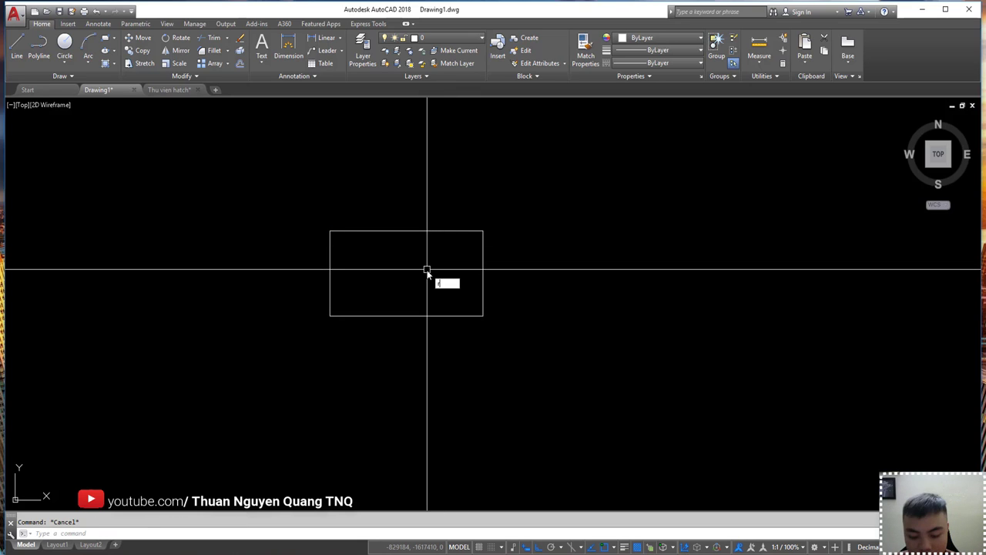
type("o")
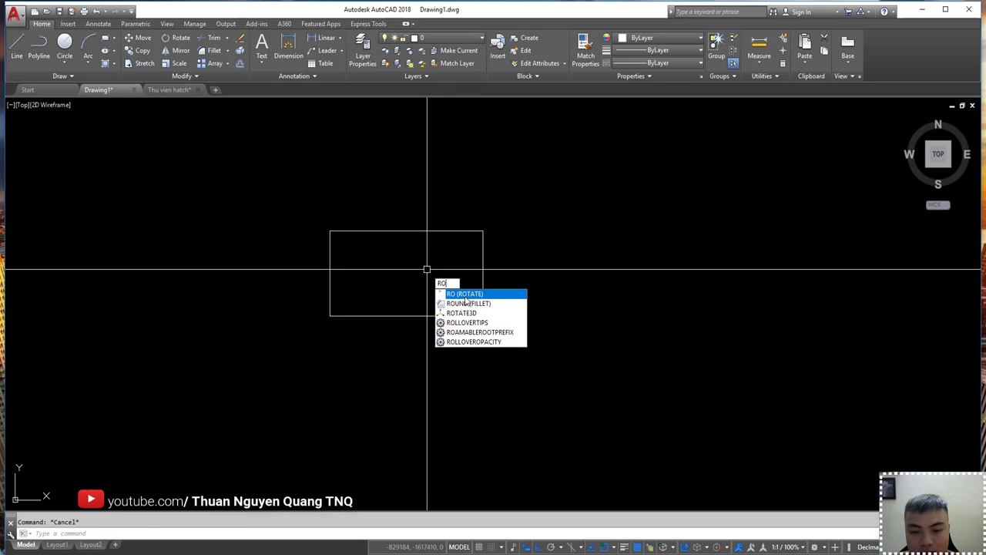
key("Return")
scroll(433, 250, "up", 2)
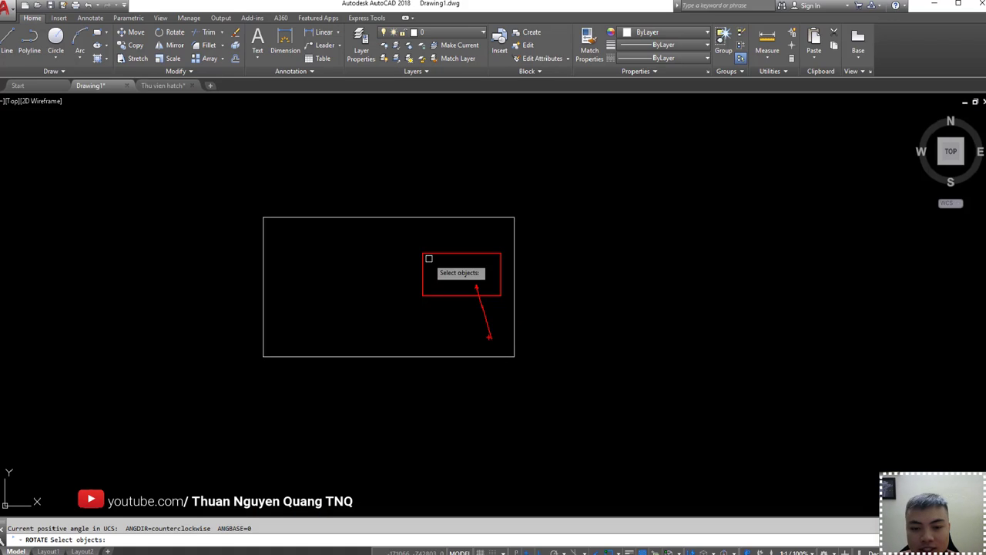
left_click(442, 203)
left_click(382, 240)
left_click(501, 198)
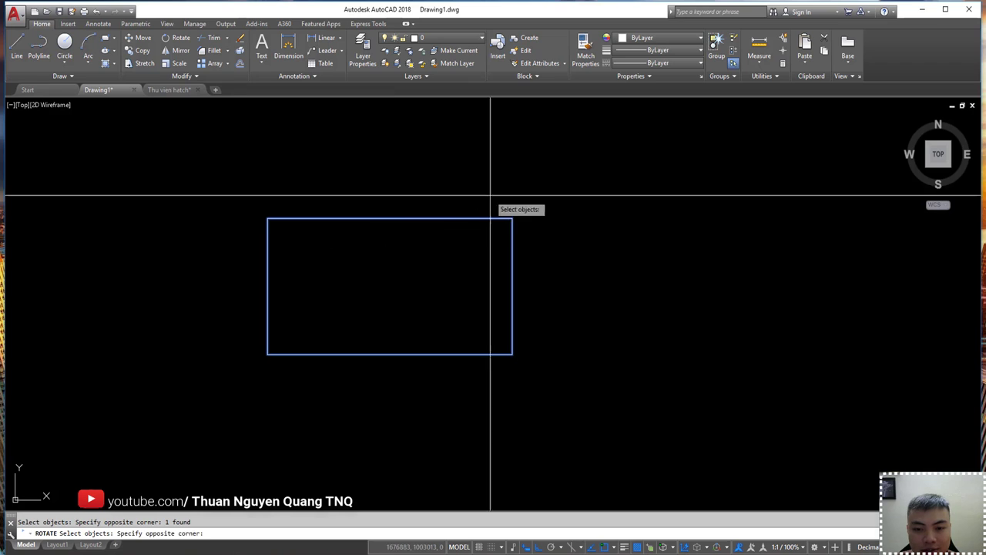
left_click(476, 234)
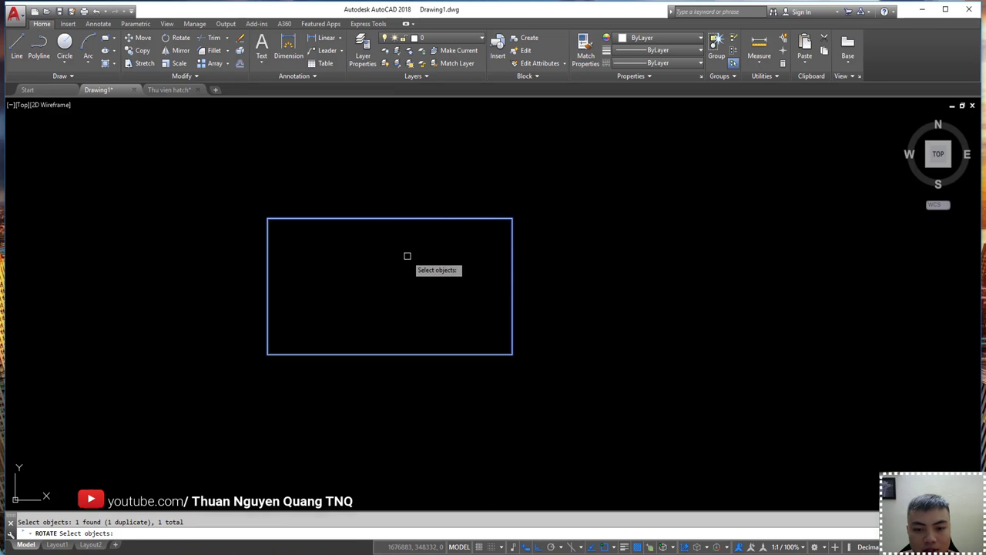
key("Return")
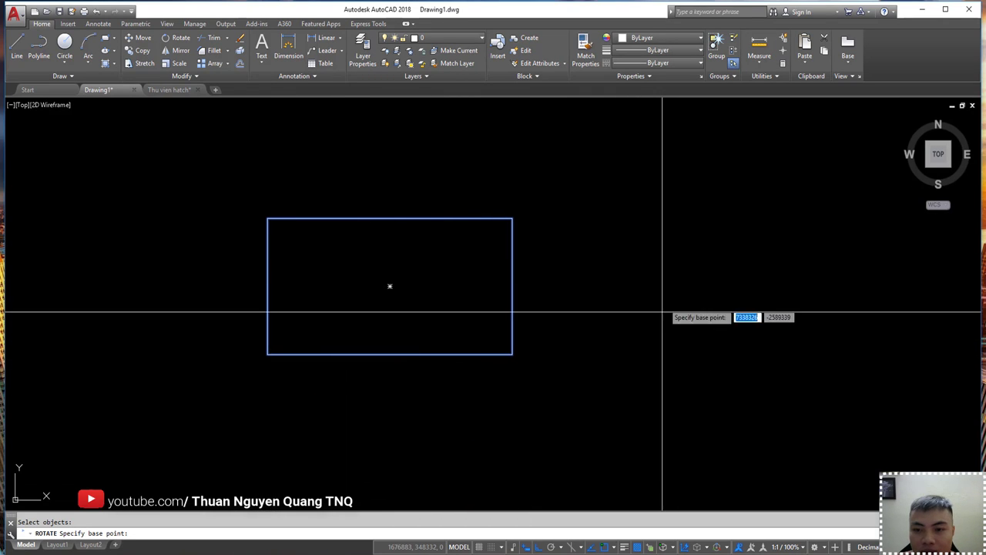
Rotate the rectangle 45° about its lower-left corner with Ortho turned off
scroll(659, 339, "down", 2)
scroll(406, 346, "up", 4)
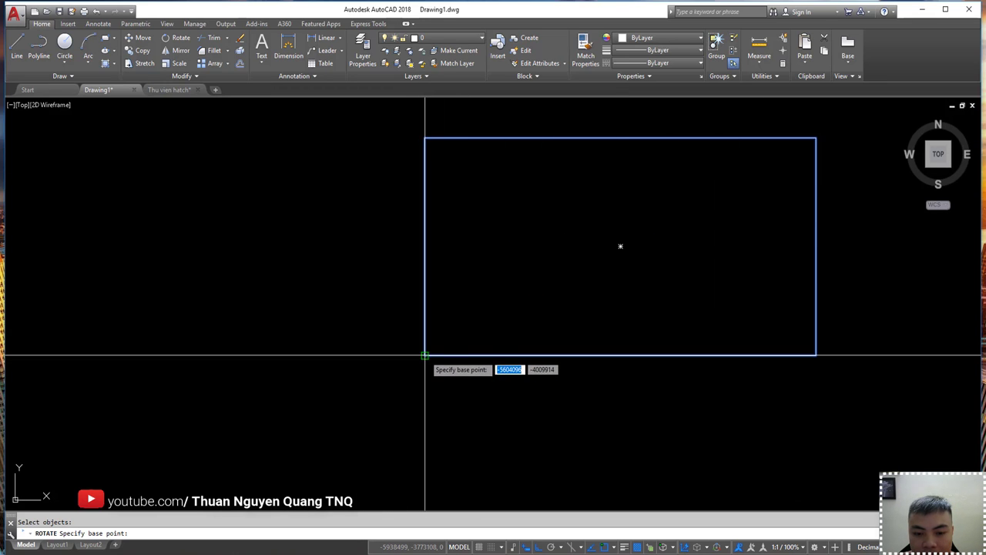
left_click(424, 356)
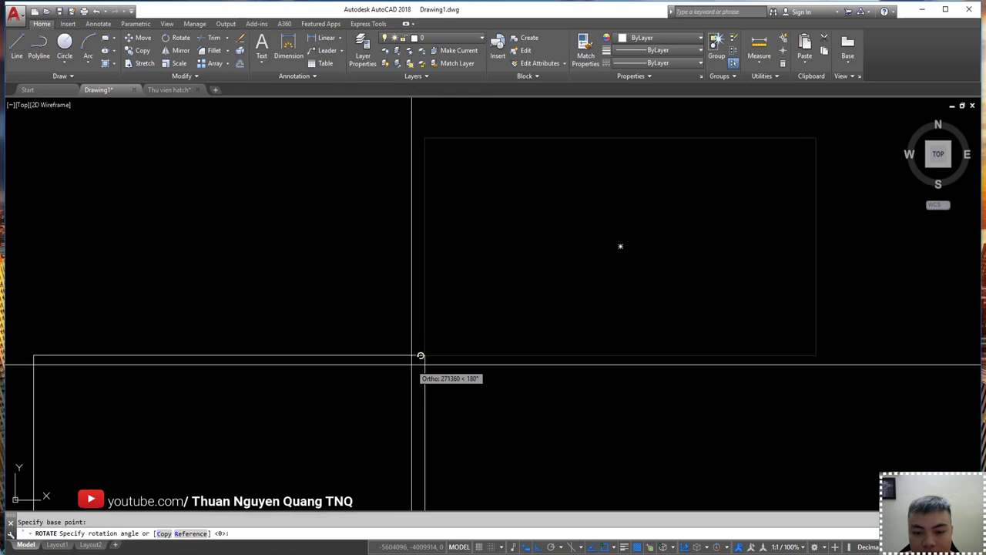
scroll(420, 356, "down", 4)
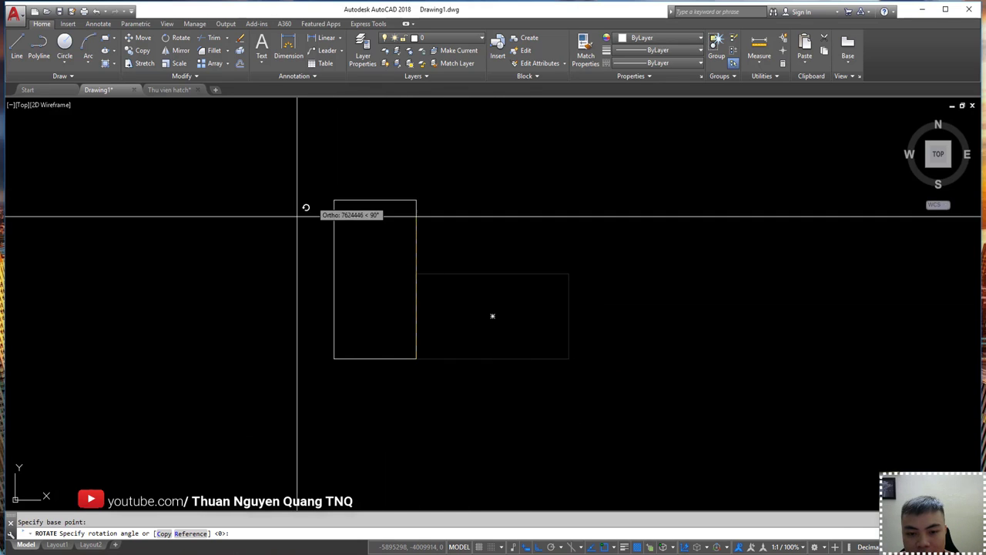
key("F8")
type("45")
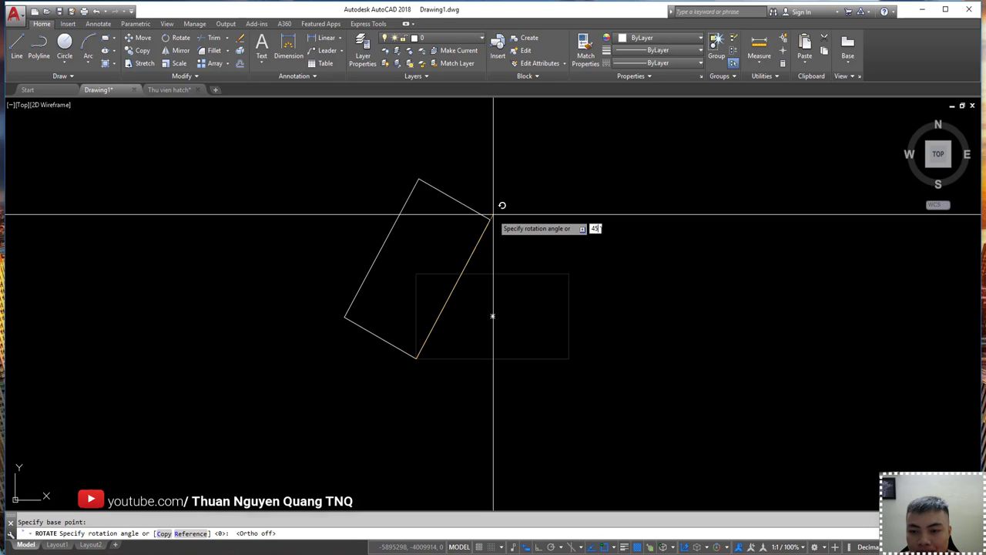
key("Return")
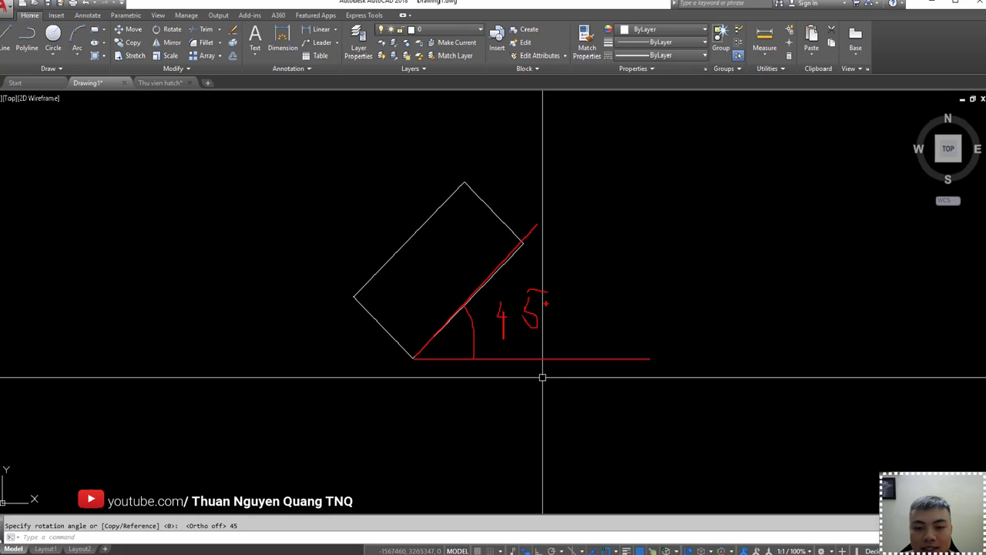
left_click(546, 319)
left_click(503, 290)
Undo the 45° rotation and window-select the rectangle
key("Escape")
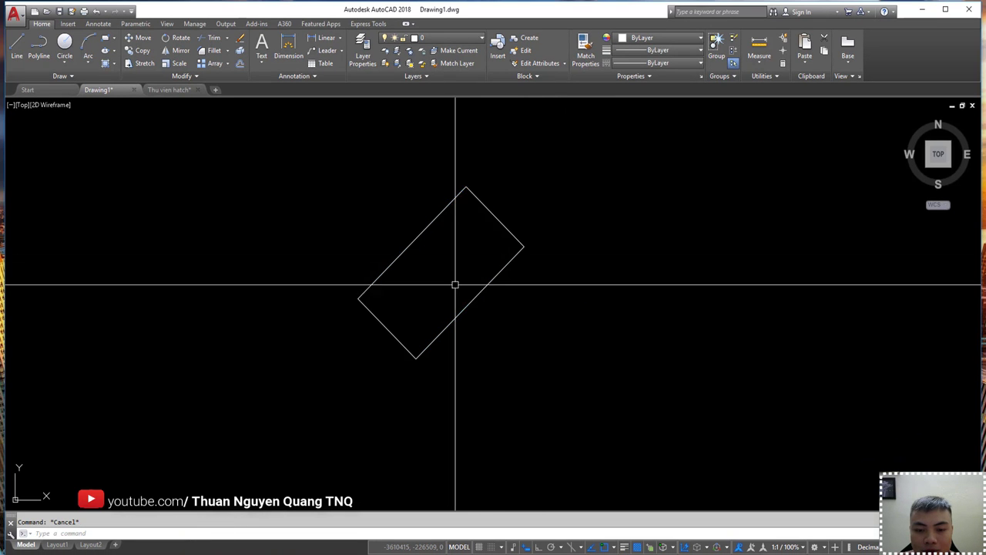
key("ctrl+z")
left_click(531, 339)
left_click(470, 290)
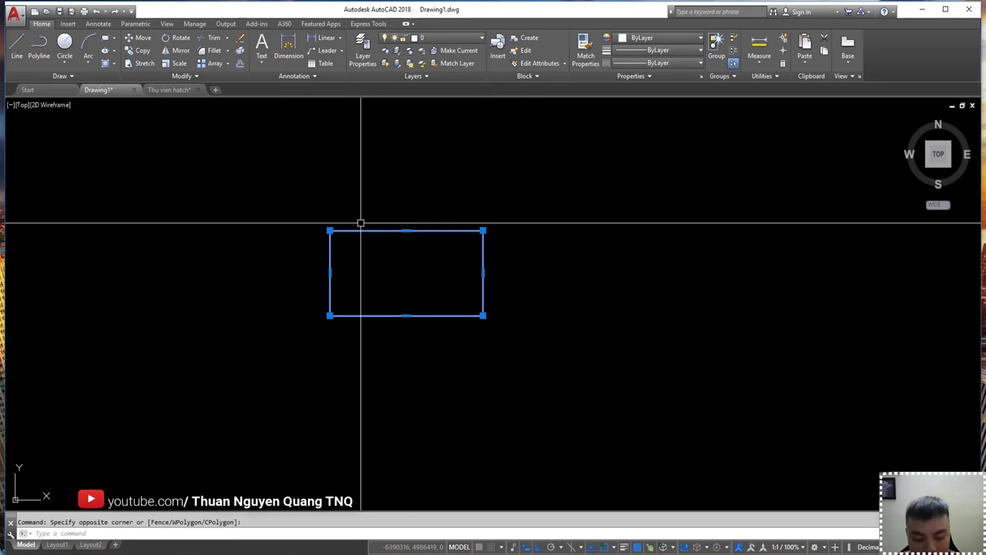
type("ro")
Rotate the rectangle again about its lower-left corner, then undo that rotation
key("Return")
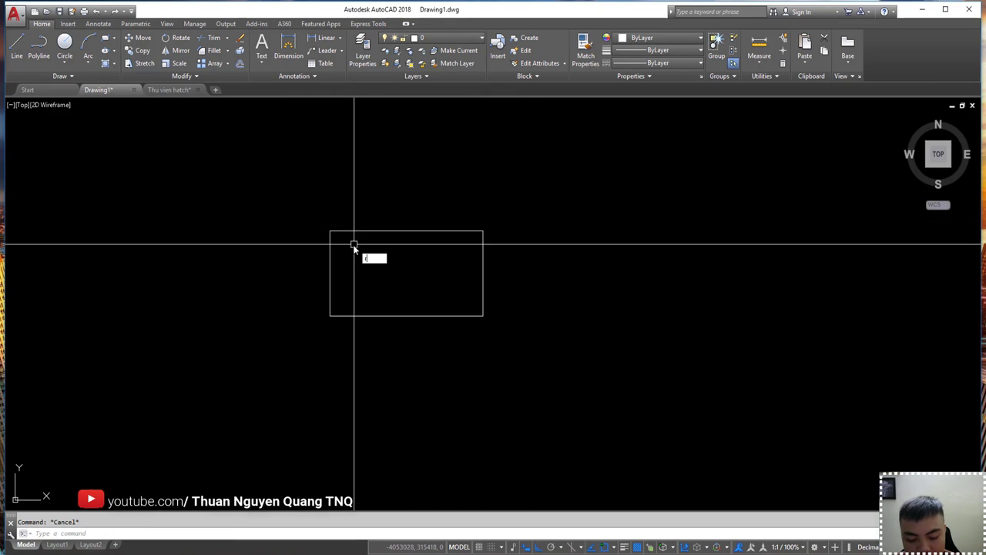
left_click(333, 266)
key("Return")
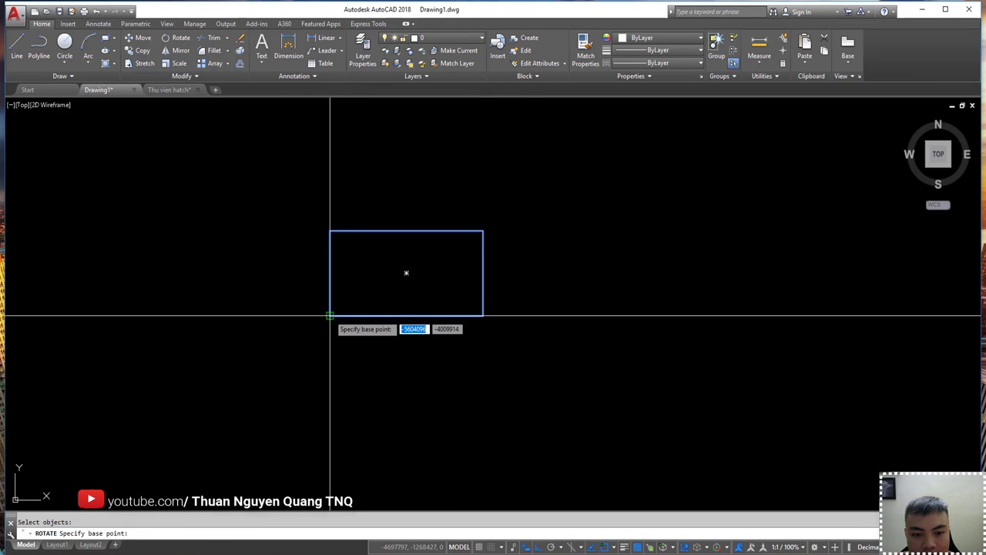
left_click(331, 314)
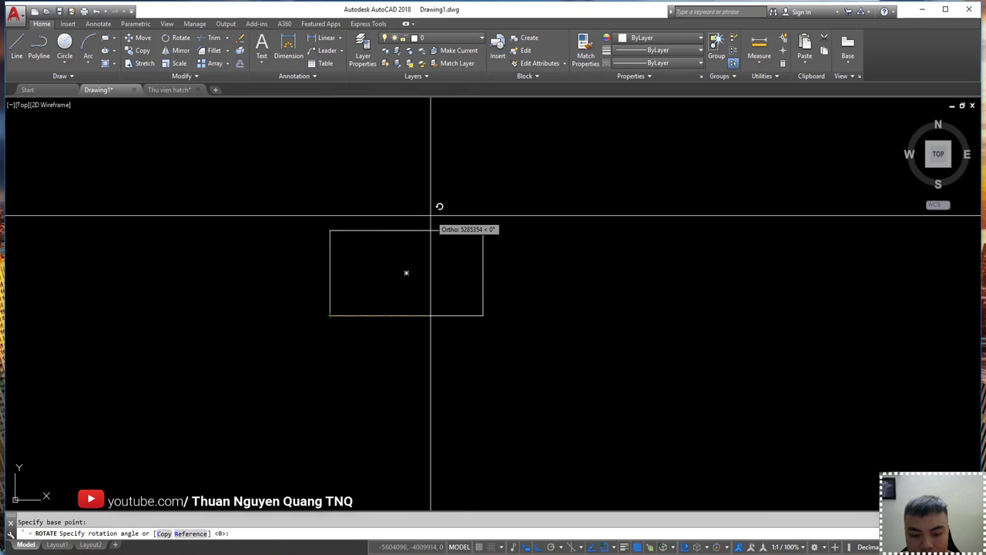
key("F8")
type("30")
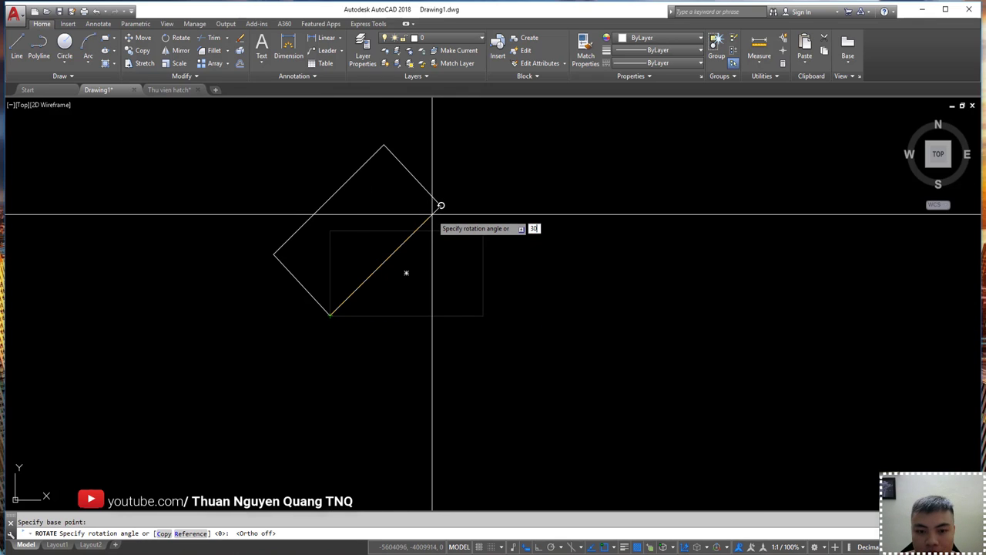
key("Return")
key("ctrl+z")
Rotate the rectangle 45° about its centre with Ortho turned off
left_click(431, 273)
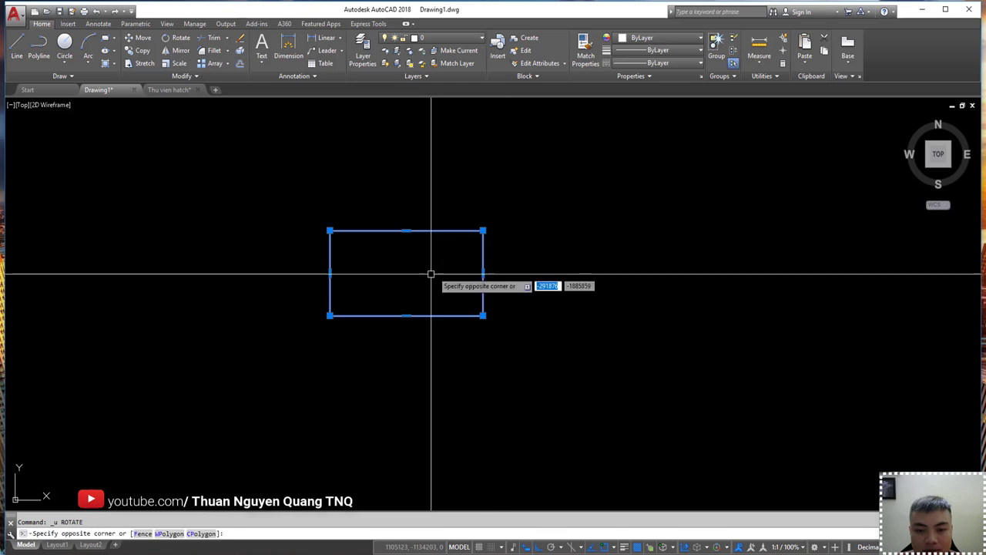
key("Escape")
key("Escape")
type("r")
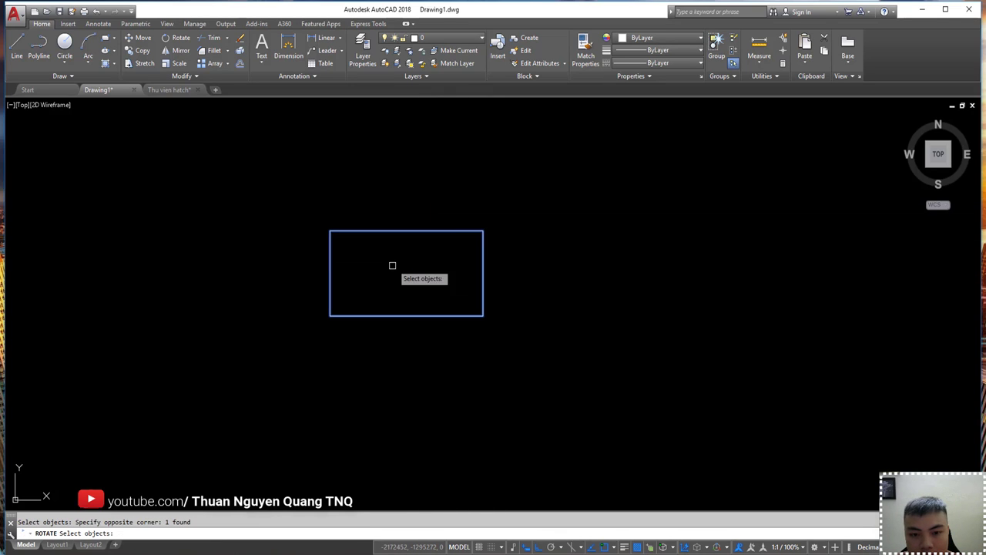
key("Return")
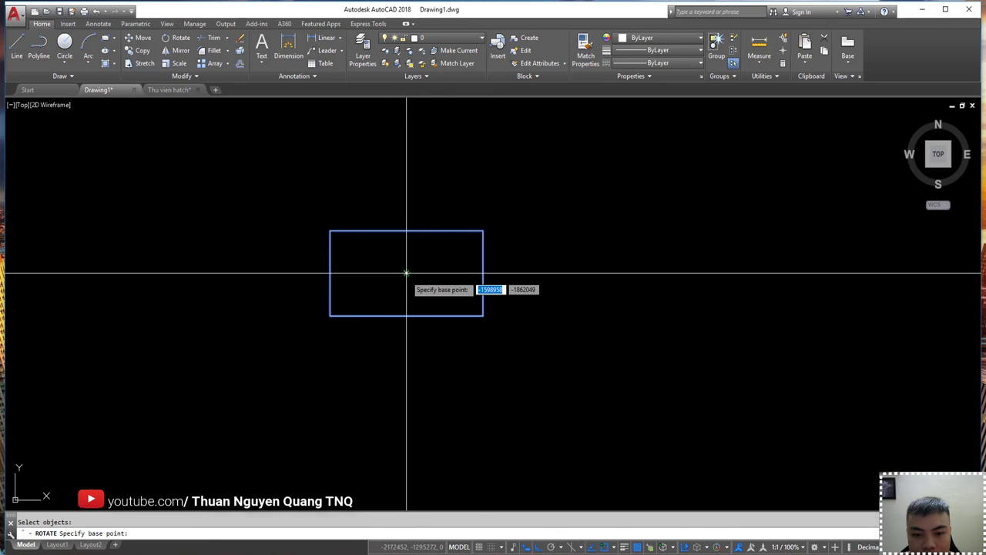
left_click(406, 273)
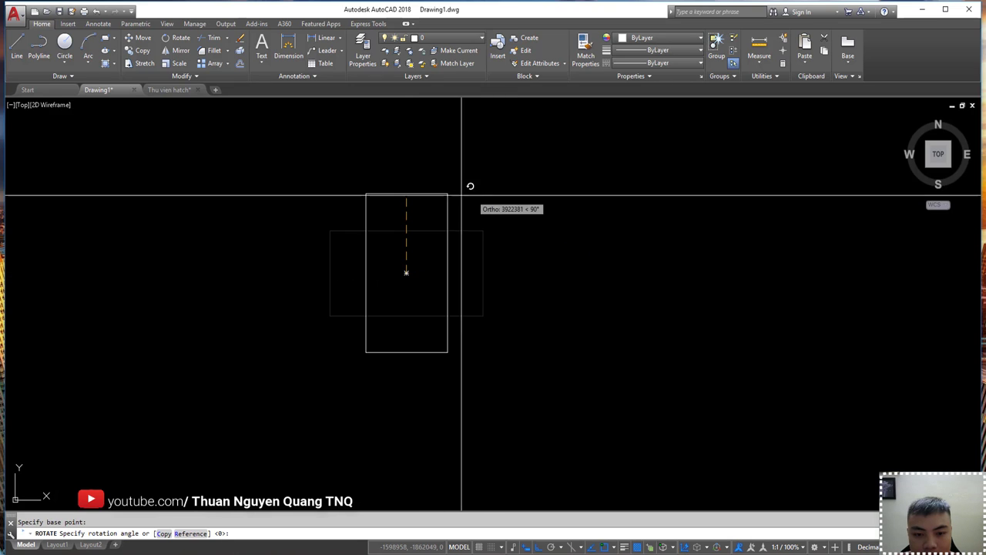
key("F8")
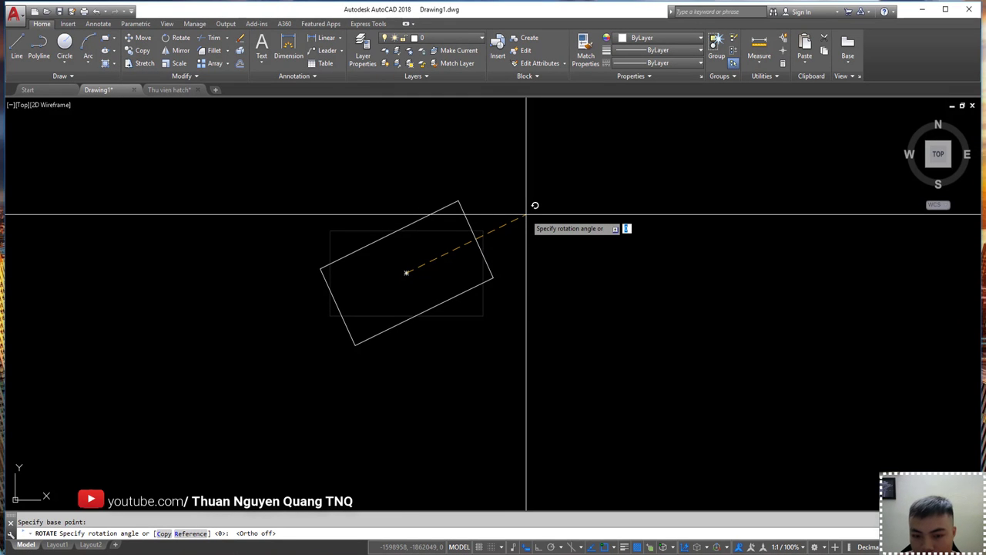
type("45")
key("Return")
Repeatedly select and deselect the rotated rectangle while zooming to inspect it
left_click(477, 205)
left_click(451, 273)
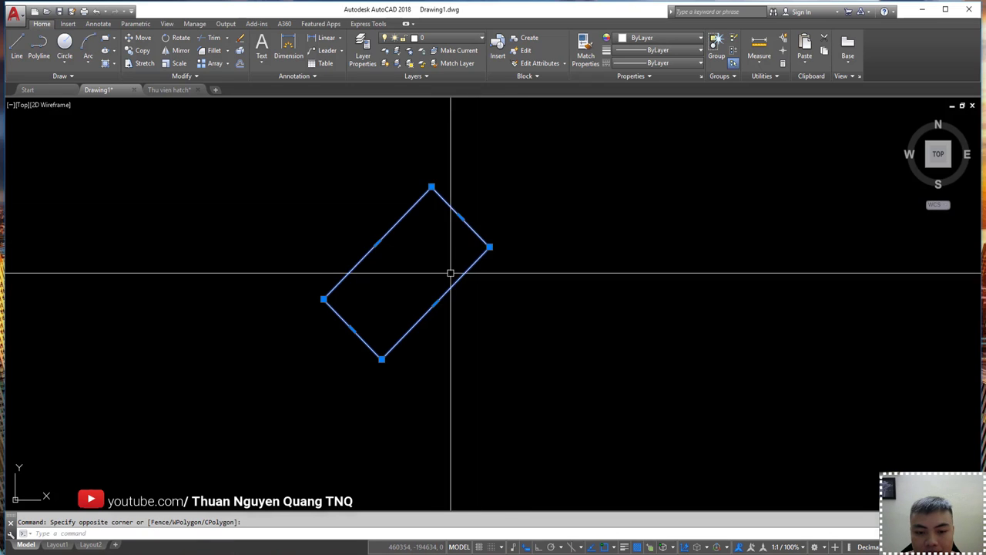
key("Escape")
scroll(418, 279, "down", 3)
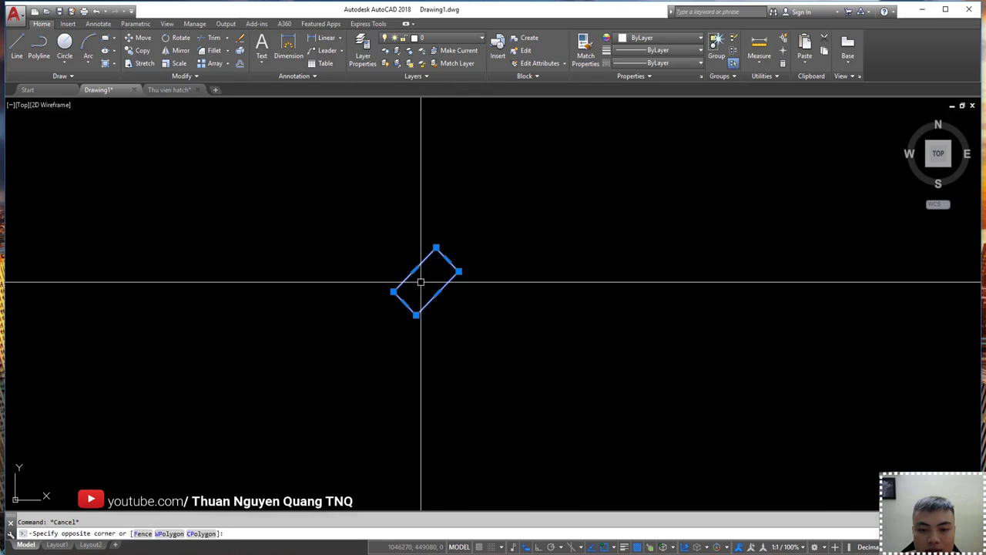
scroll(447, 254, "up", 3)
key("Escape")
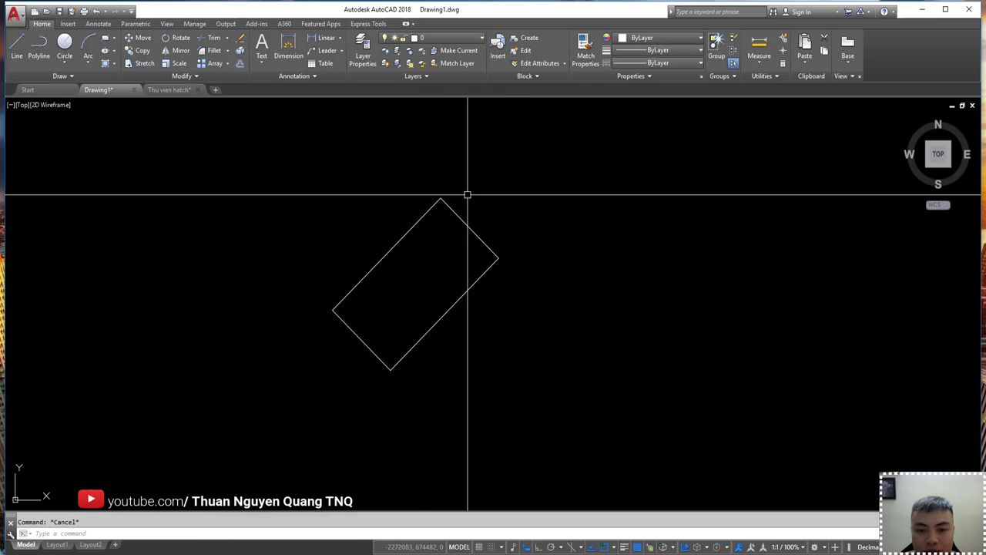
left_click(467, 198)
left_click(383, 255)
key("Escape")
scroll(435, 267, "down", 3)
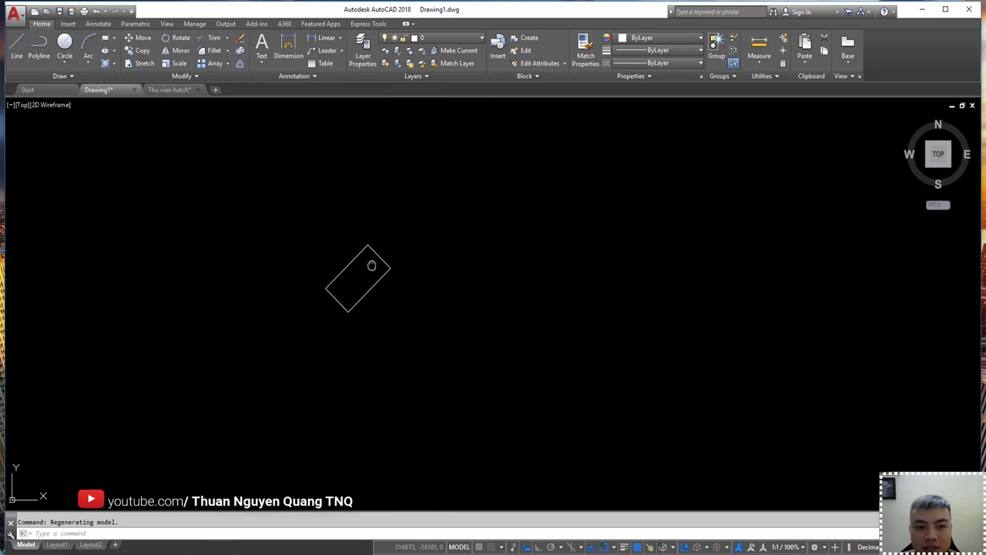
scroll(348, 272, "up", 2)
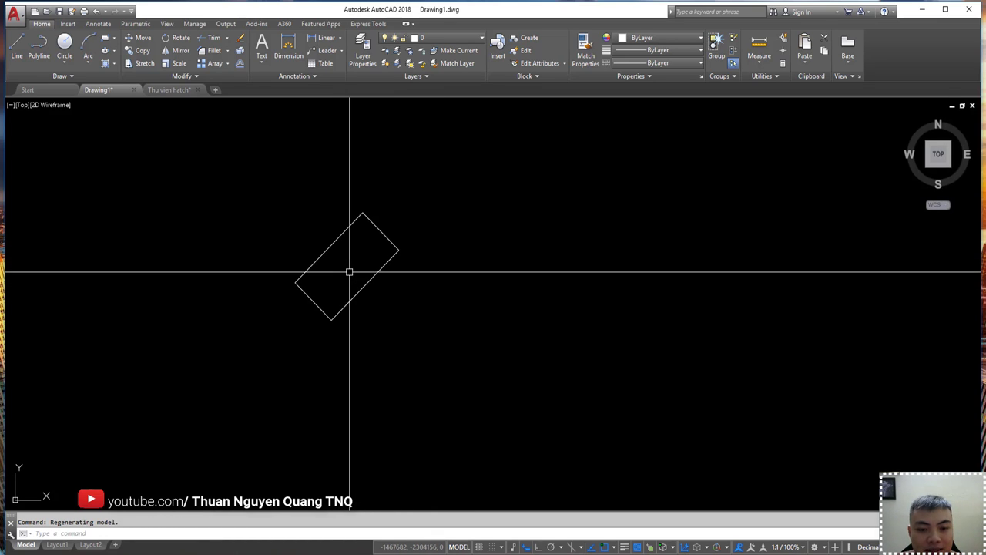
scroll(352, 276, "up", 1)
left_click(416, 308)
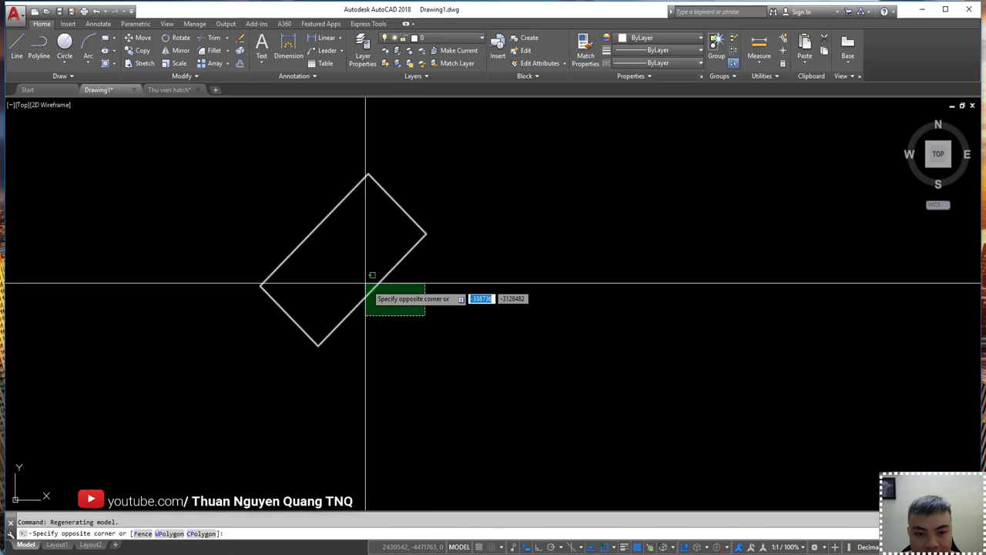
left_click(352, 269)
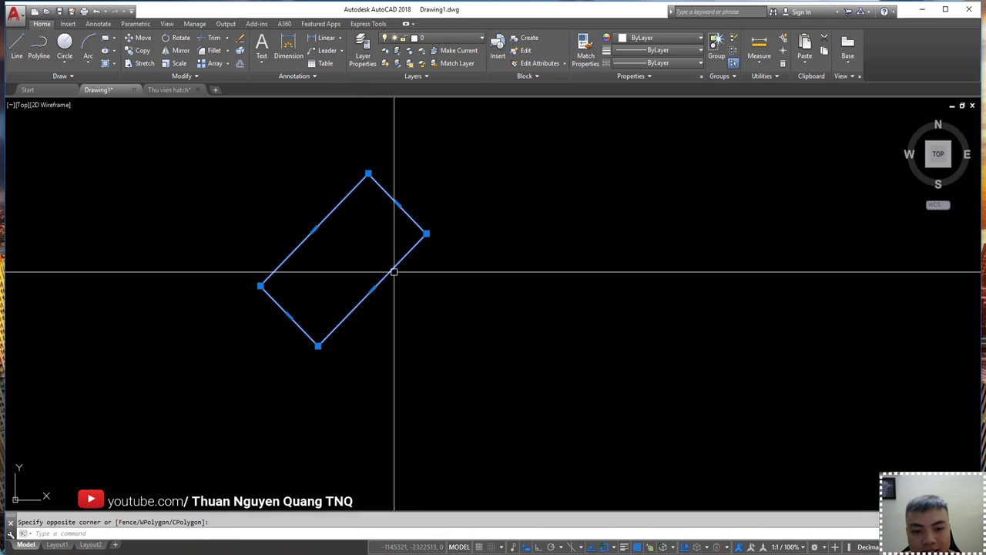
key("Escape")
scroll(371, 228, "down", 2)
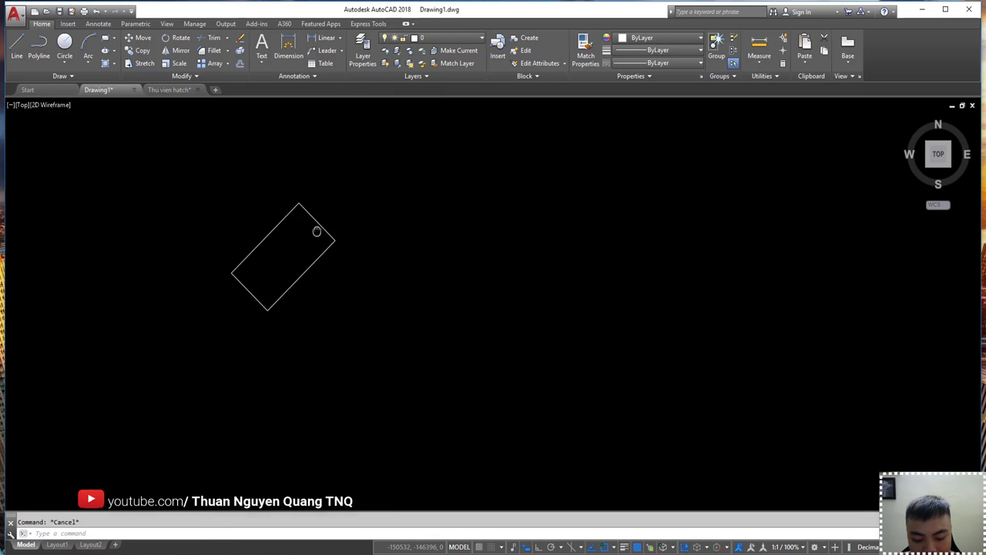
scroll(313, 185, "up", 2)
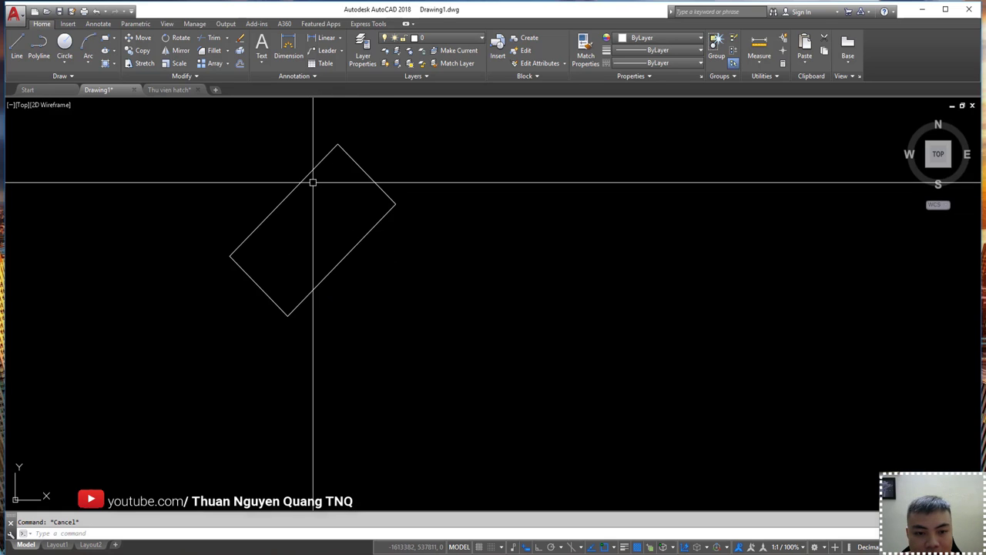
left_click(369, 146)
left_click(275, 193)
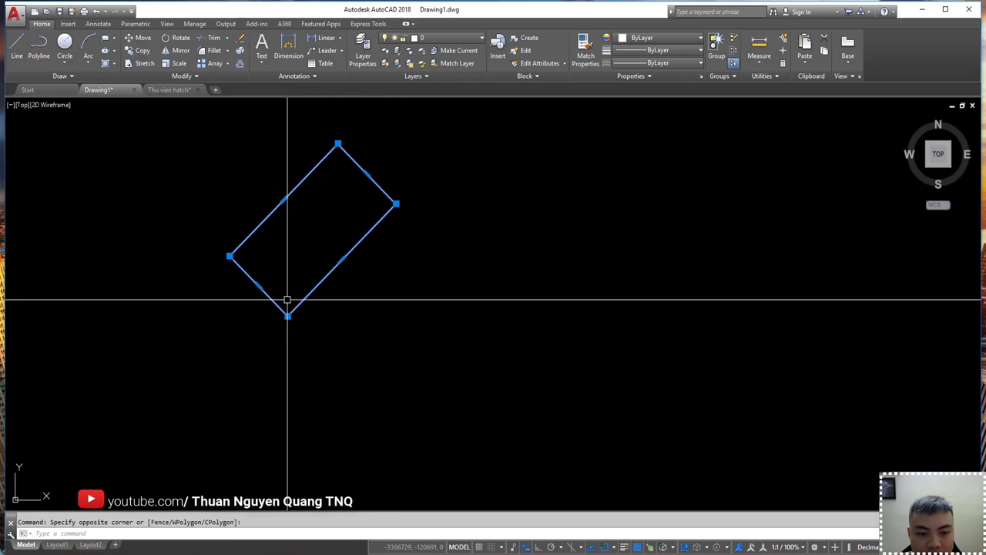
key("Escape")
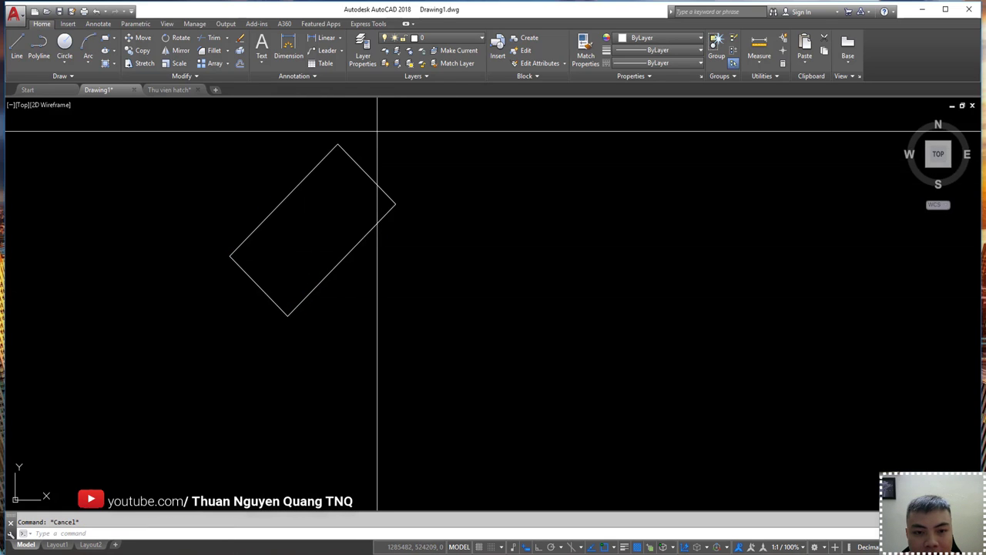
left_click(377, 166)
left_click(292, 180)
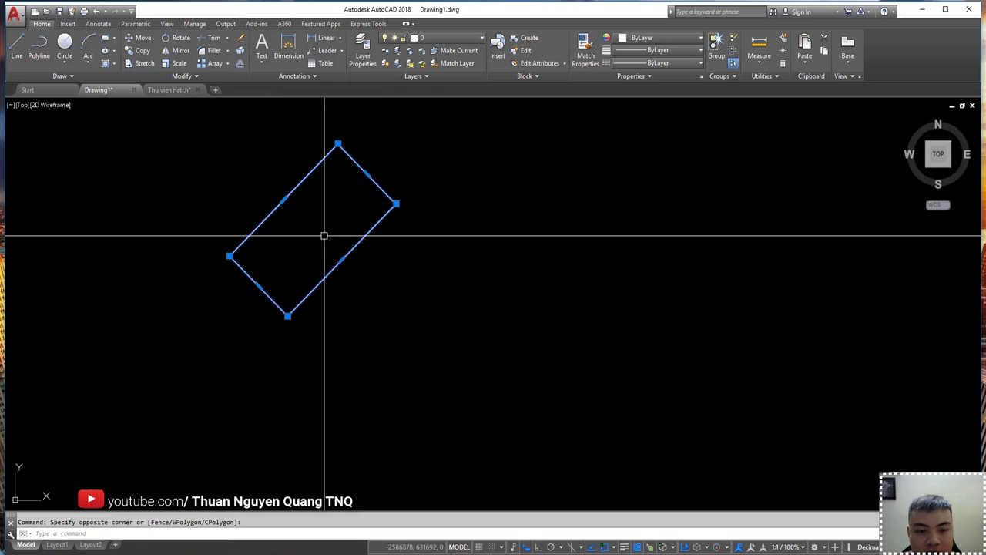
key("Escape")
left_click(348, 318)
key("Escape")
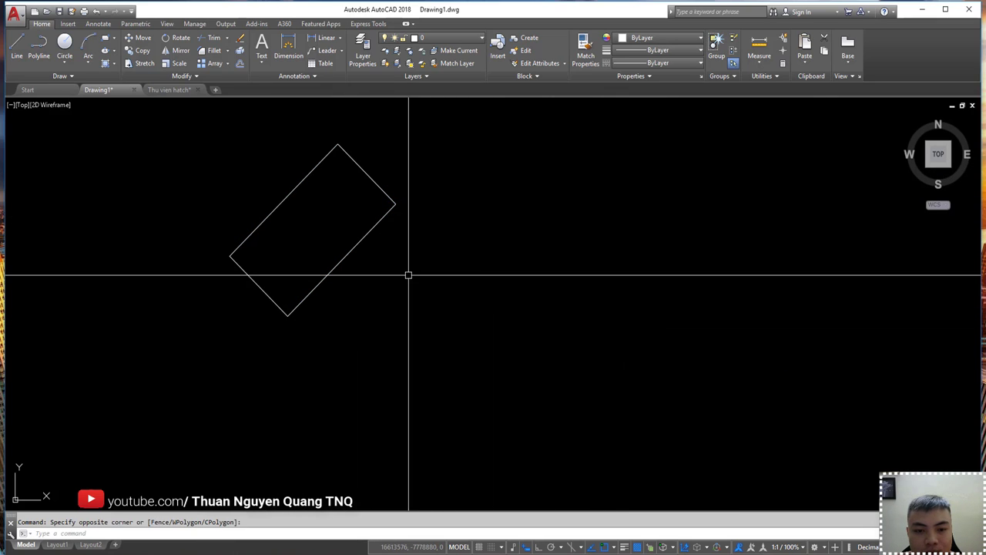
scroll(431, 293, "down", 3)
scroll(462, 239, "up", 3)
Rotate the rectangle again about its centre so it stands at a steeper tilt
left_click(408, 264)
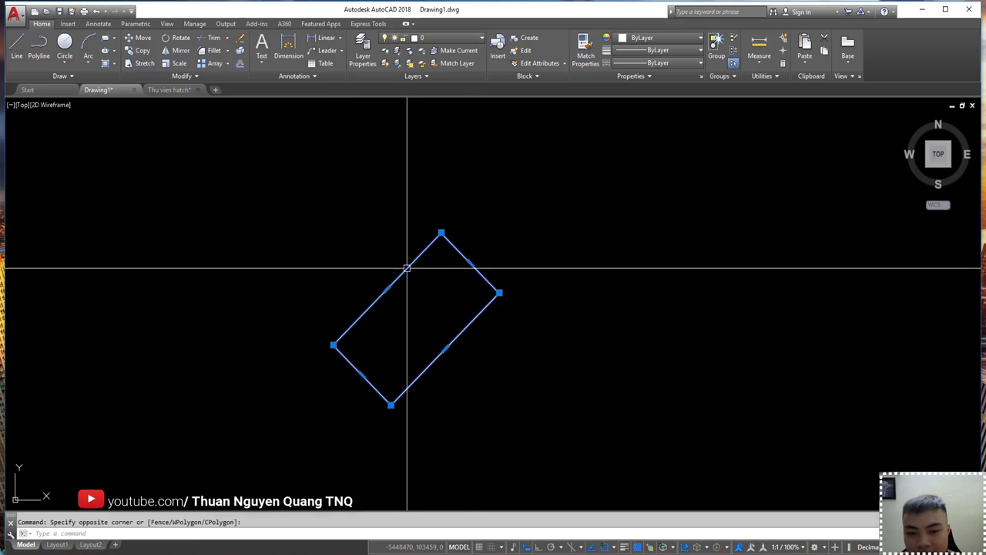
left_click(422, 295)
left_click(422, 295)
type("ro")
key("Return")
left_click(416, 319)
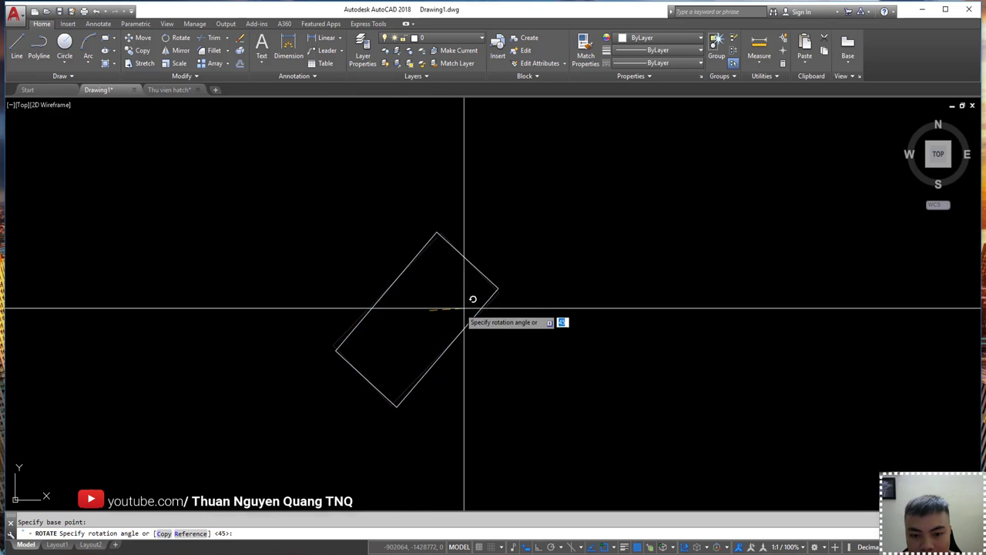
left_click(701, 222)
Pan the view so the rectangle sits higher and left, and start the LINE command
left_click(502, 216)
key("Escape")
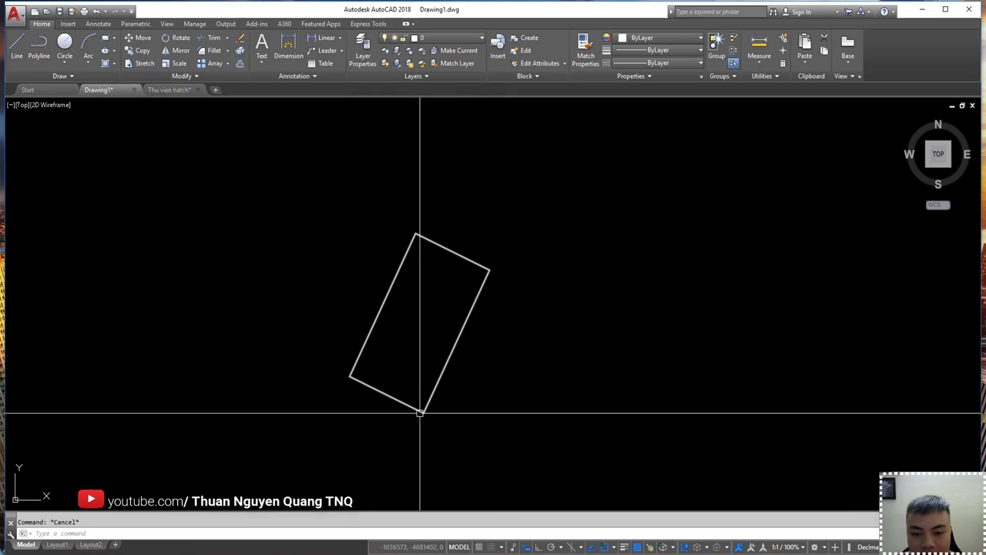
middle_click_drag(566, 412, 500, 362)
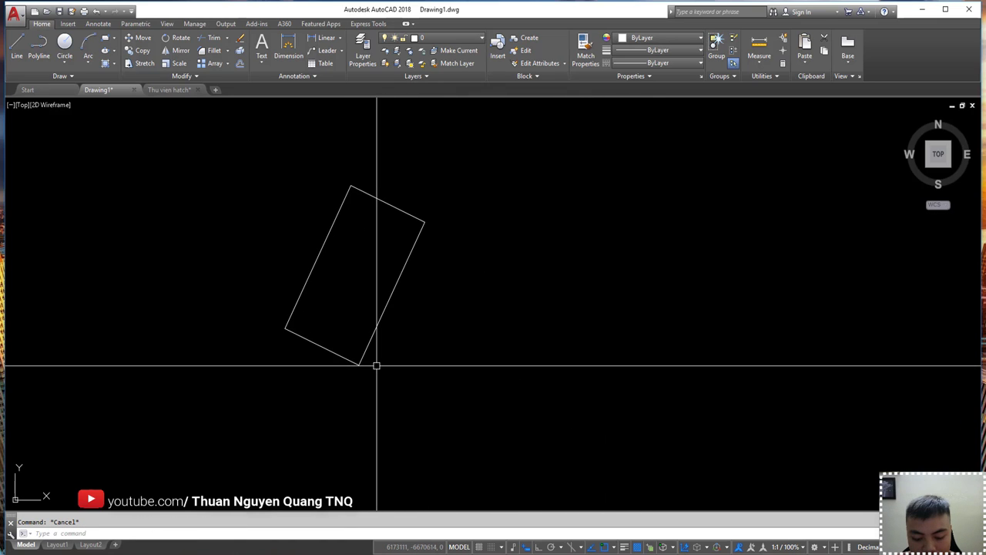
type("l")
key("Return")
Draw a horizontal line running right from the rectangle's bottom corner
left_click(359, 364)
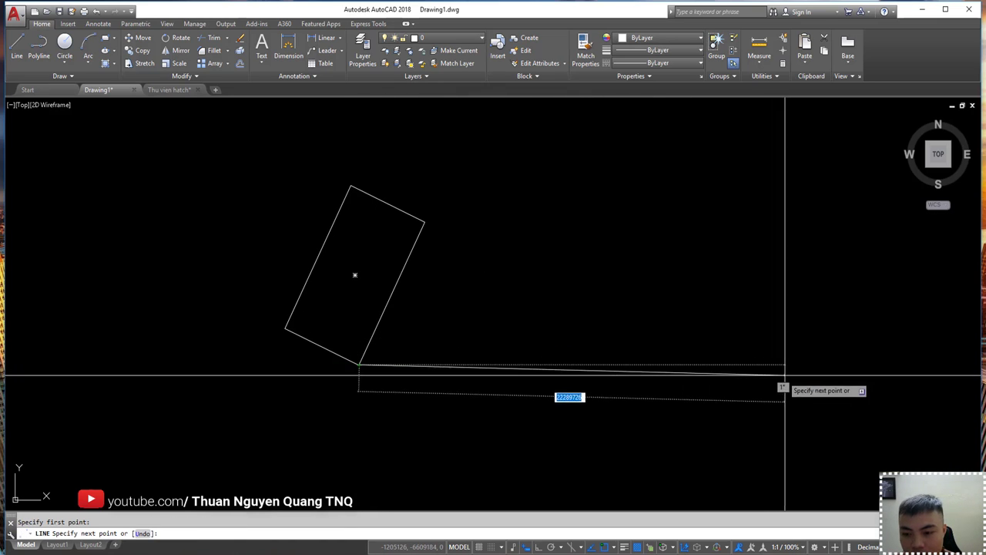
left_click(816, 364)
key("Return")
key("Escape")
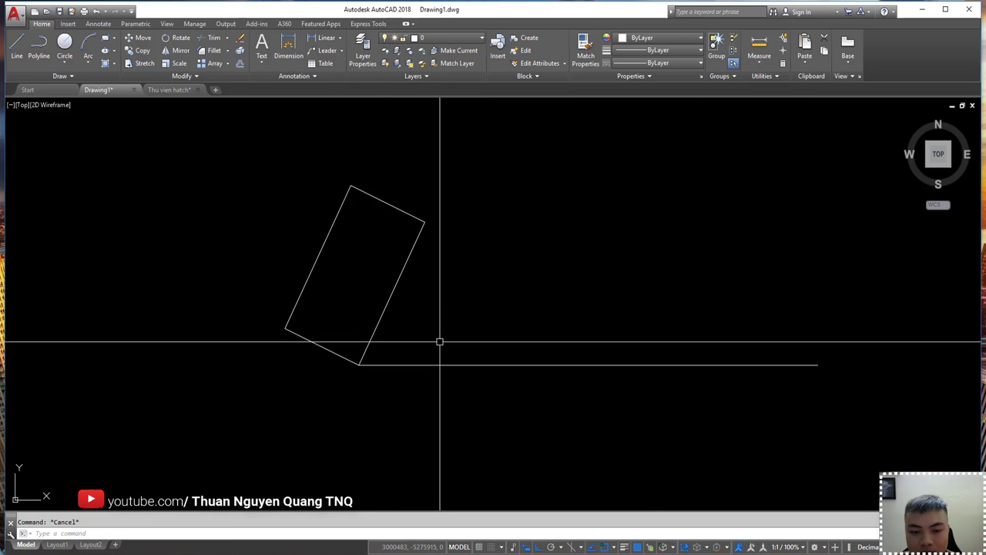
left_click(439, 341)
key("Escape")
Begin another rotation about the rectangle's centre, then cancel it with Esc
type("ro")
key("Return")
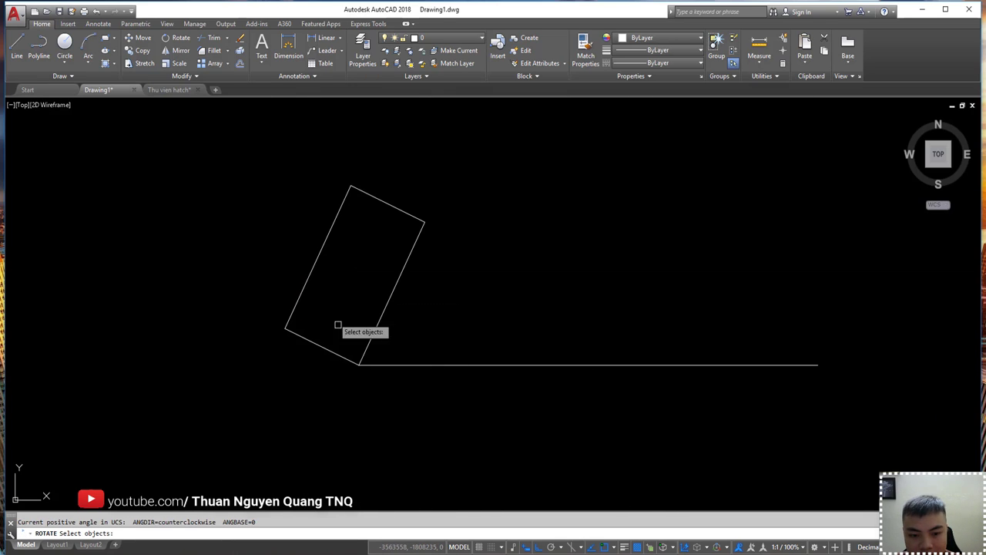
left_click(387, 344)
left_click(359, 326)
key("Return")
left_click(354, 274)
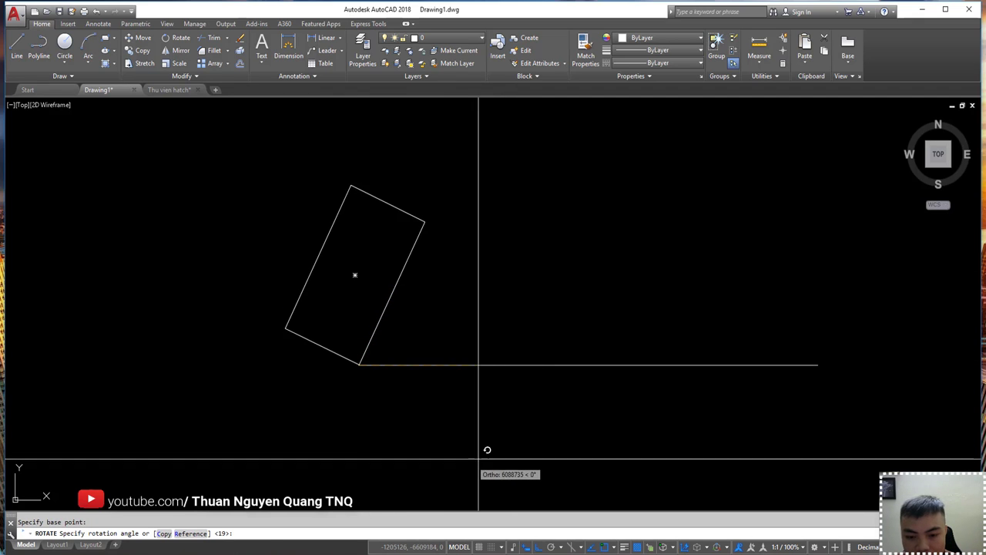
key("F8")
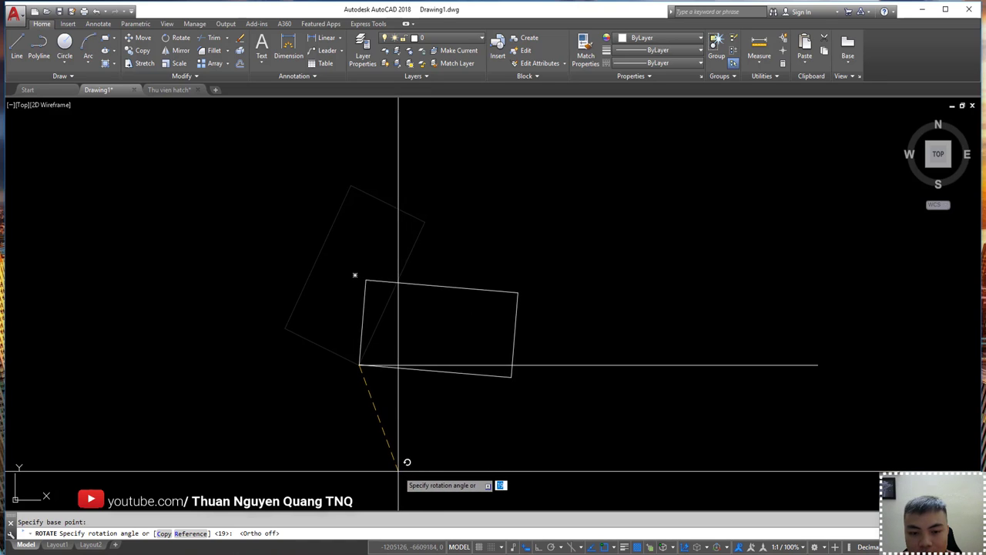
key("Escape")
left_click(447, 290)
key("Escape")
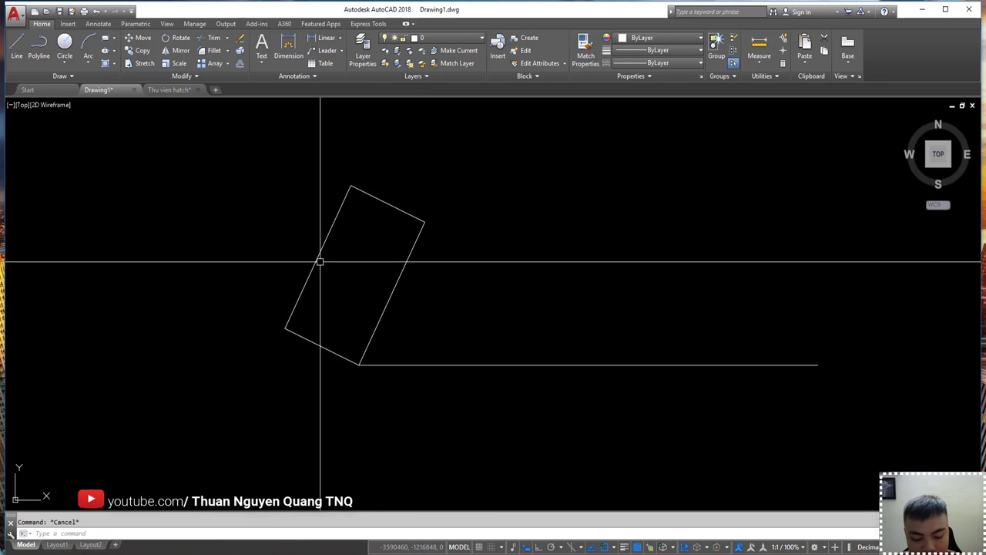
type("o")
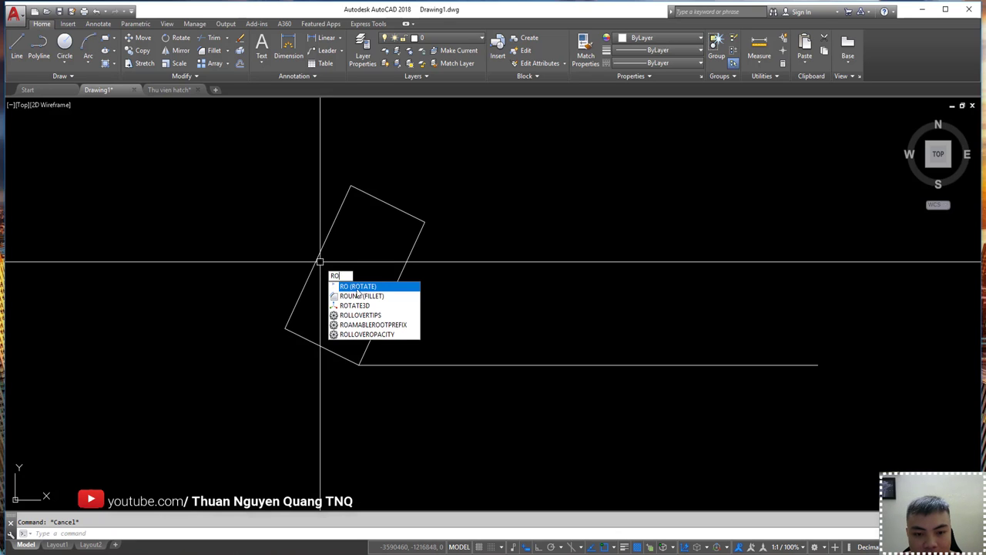
left_click(356, 288)
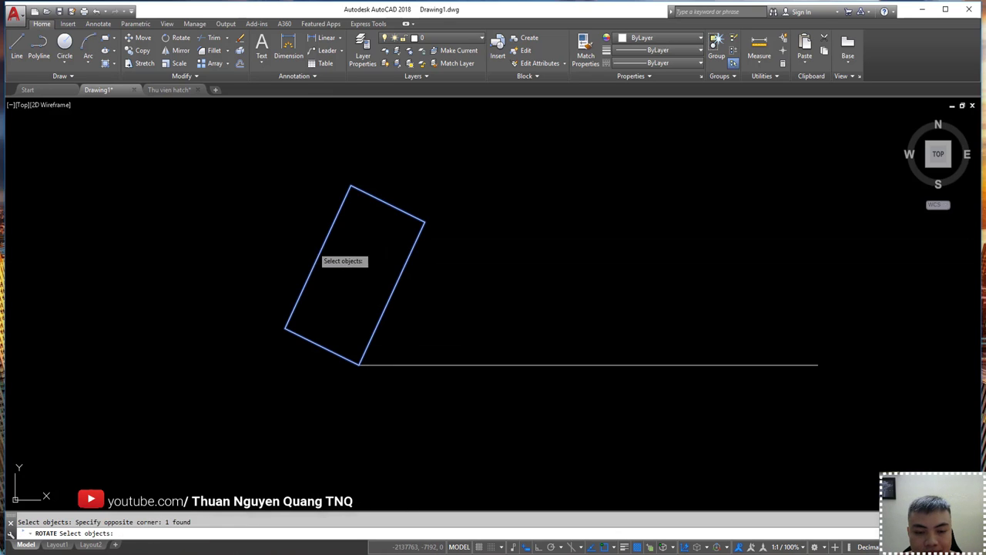
key("Return")
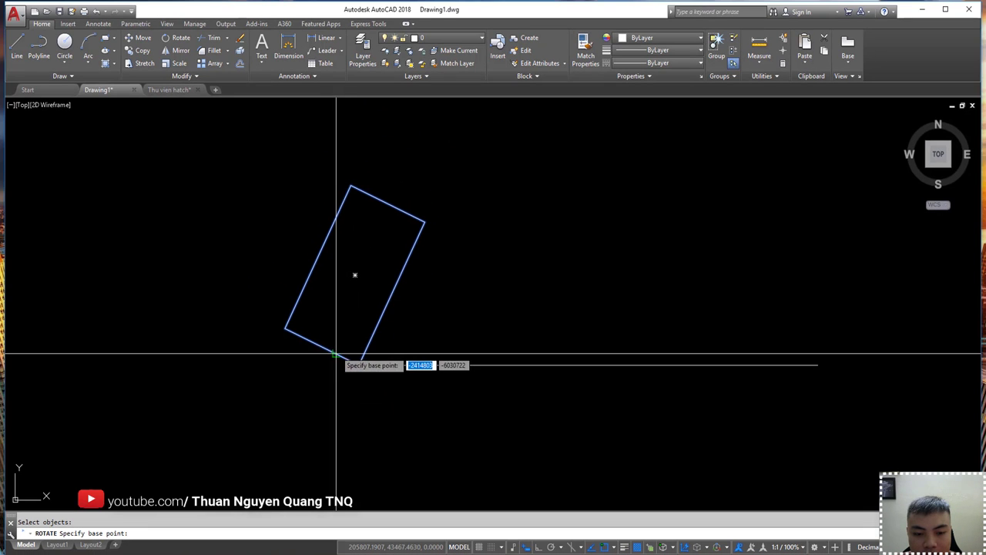
left_click(359, 364)
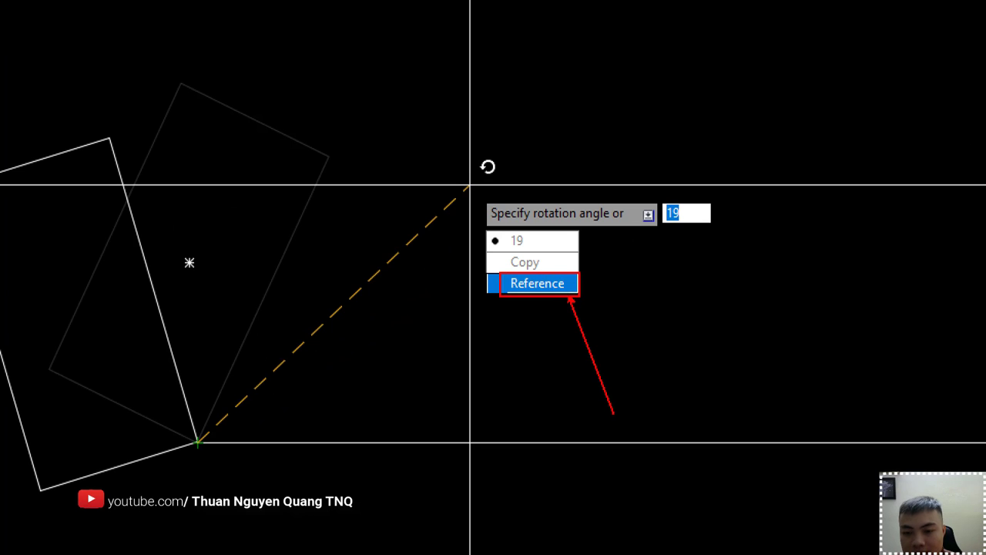
type("r")
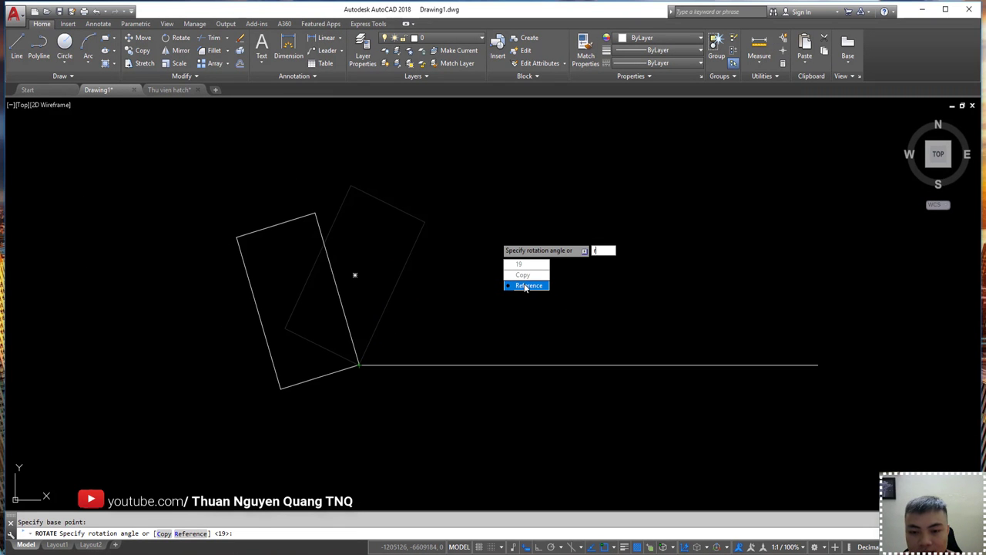
key("Return")
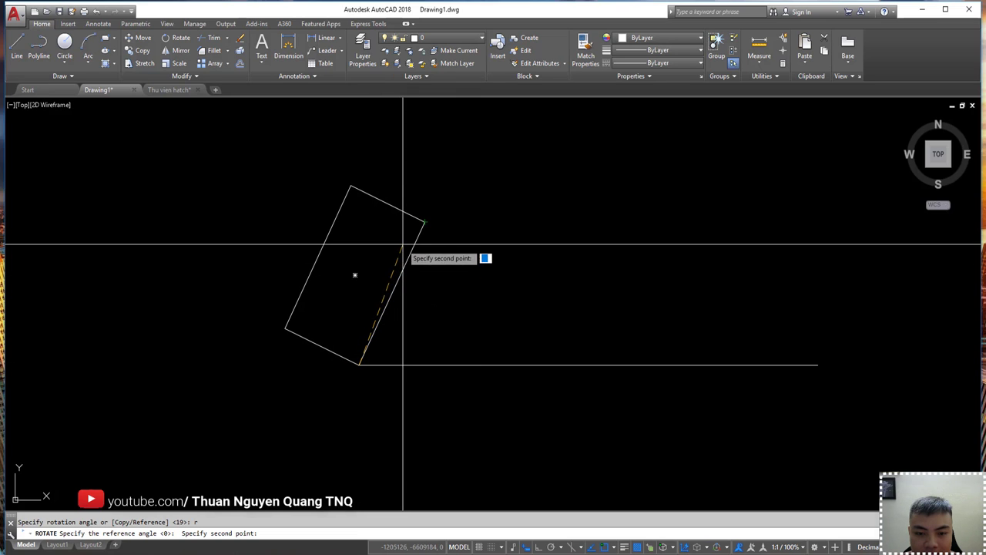
left_click(425, 223)
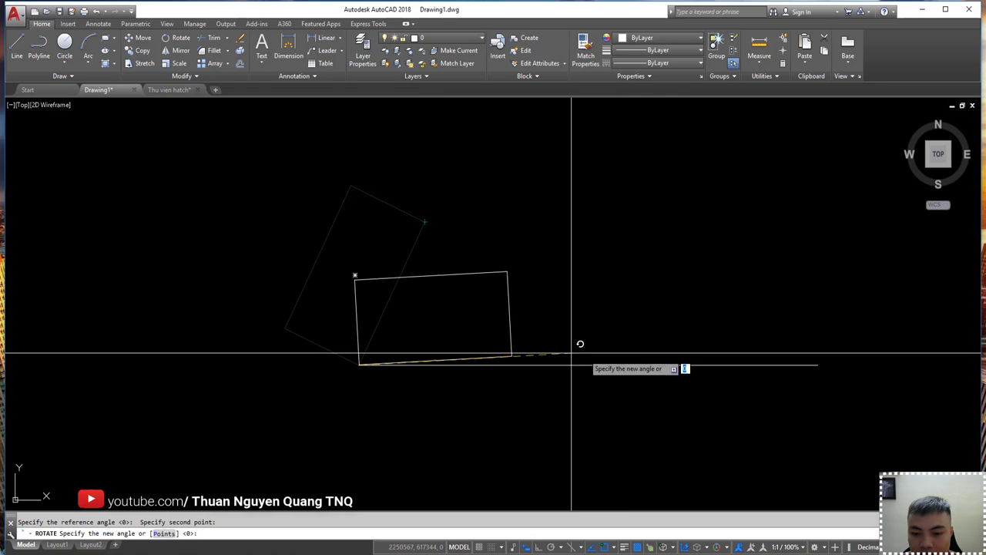
left_click(608, 362)
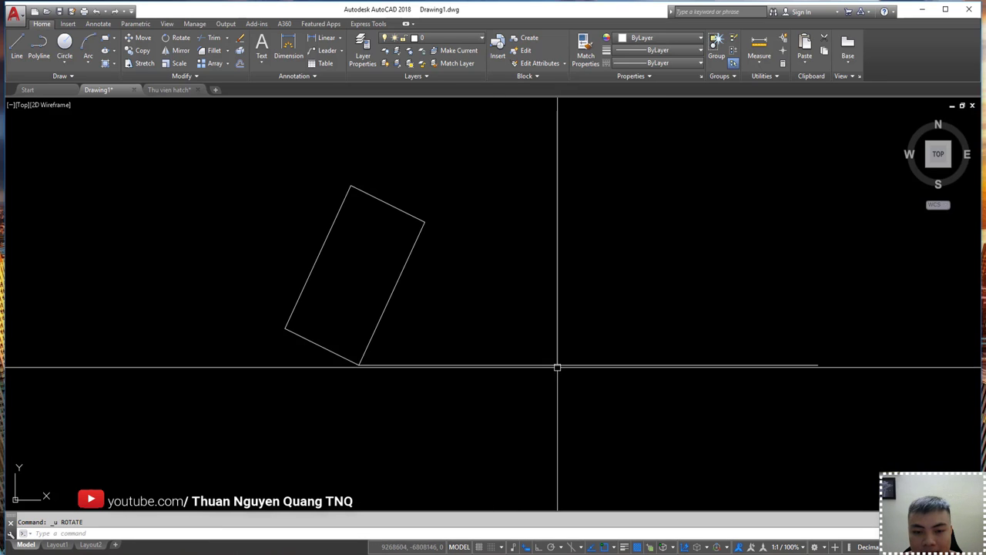
left_click(267, 187)
key("Escape")
type("ro")
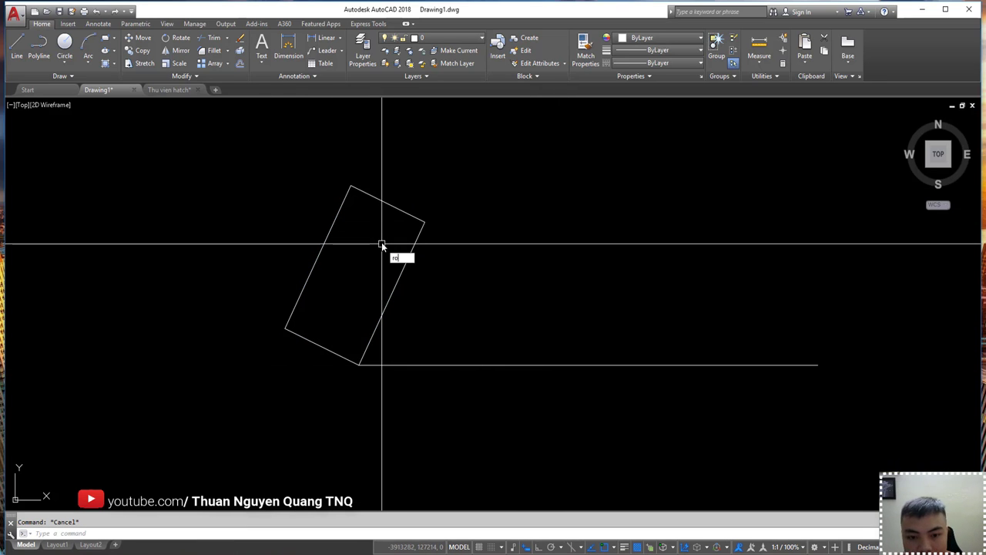
Rotate the window-selected rectangle with Reference, picking its bottom corner and an edge point
key("Return")
left_click(423, 187)
left_click(357, 247)
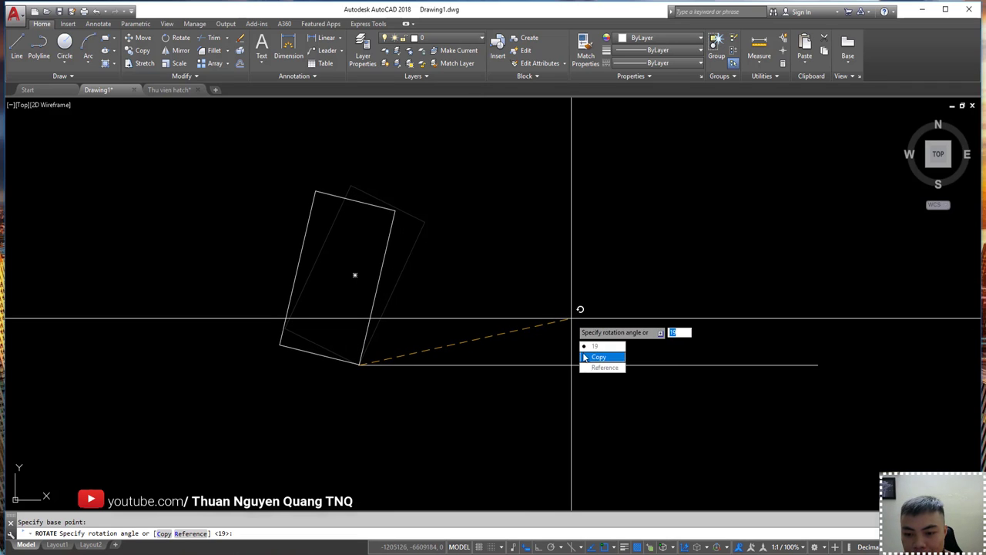
type("r")
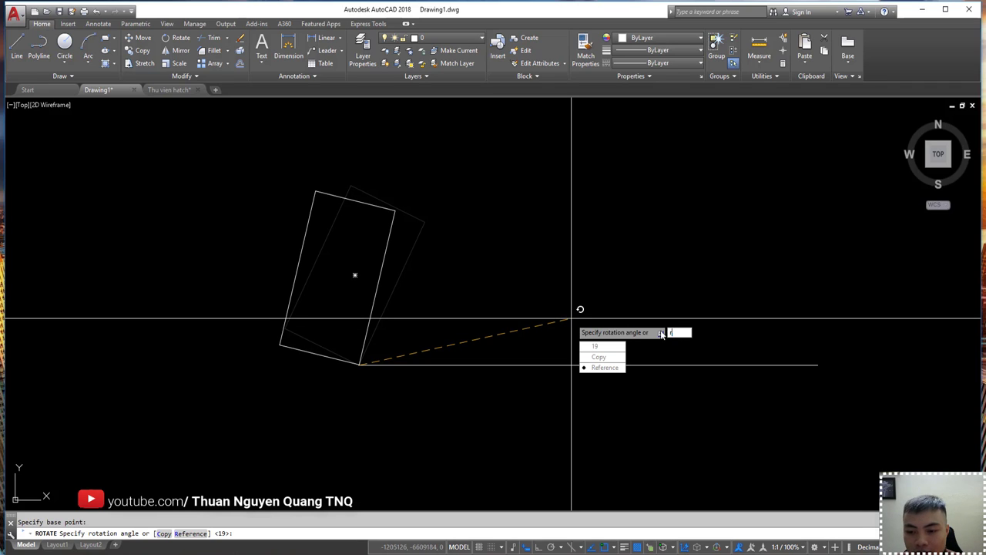
key("Return")
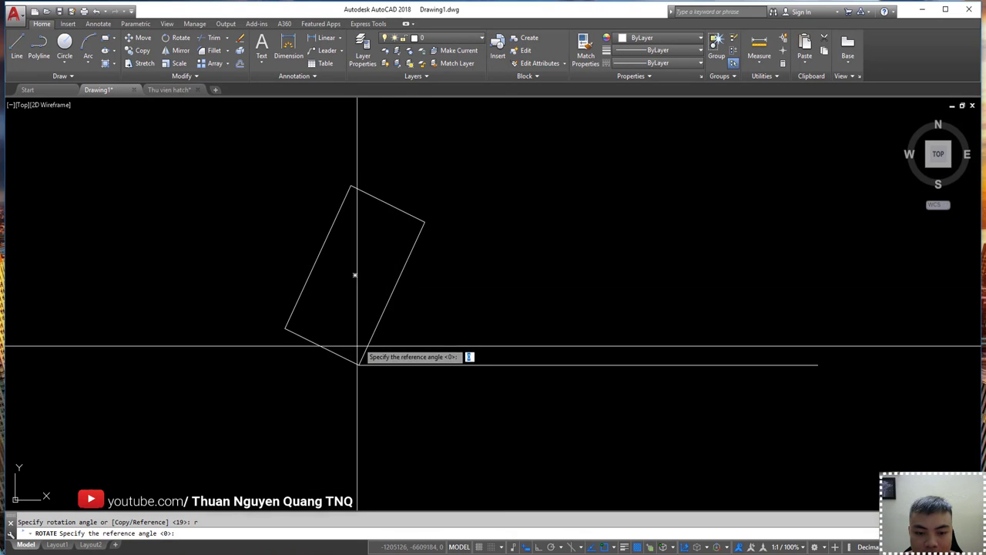
left_click(359, 364)
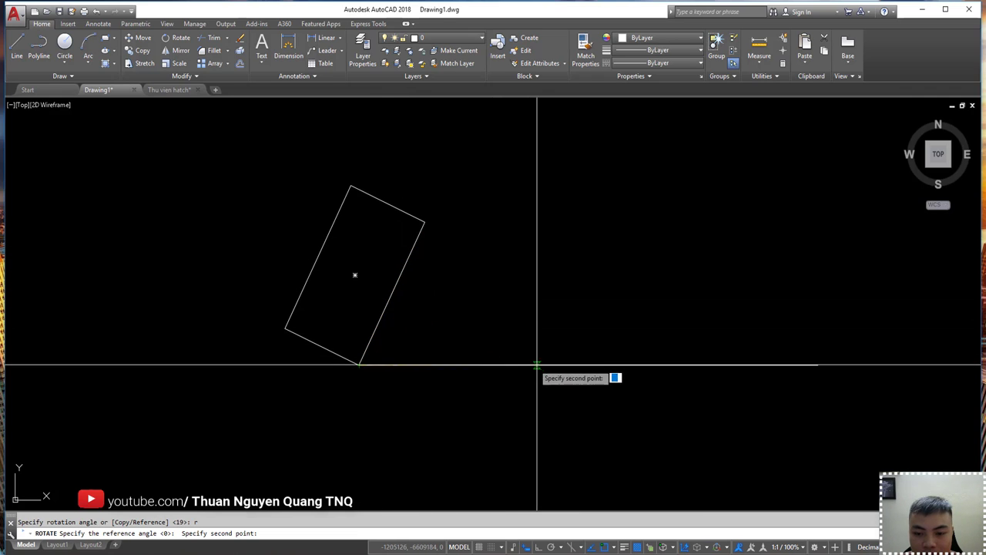
left_click(405, 262)
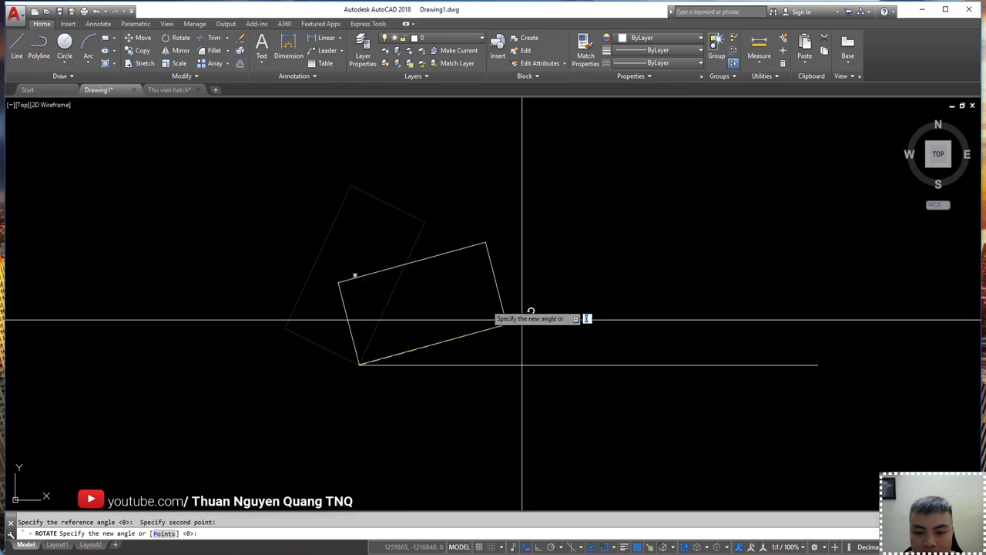
Begin moving the rectangle and draw a diagonal line beside it
scroll(403, 310, "down", 4)
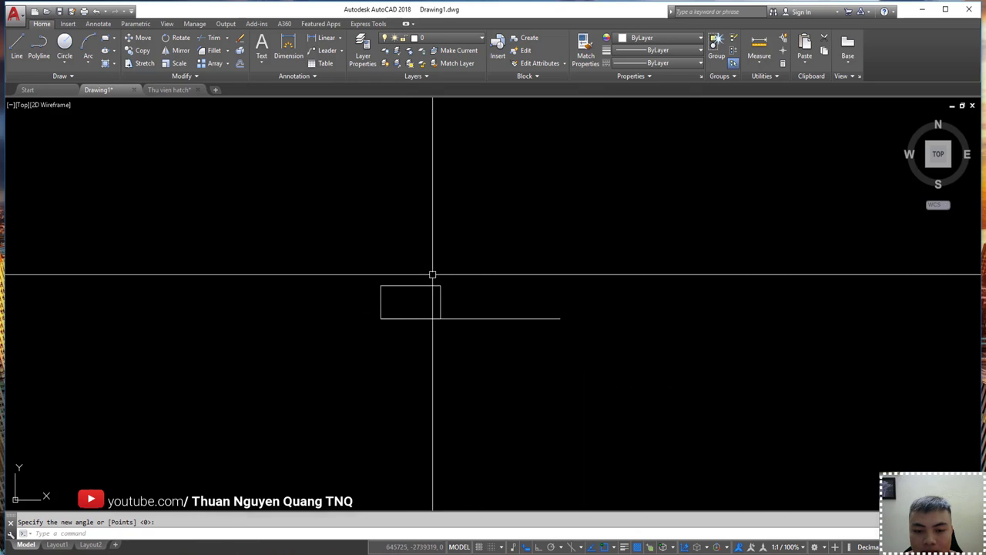
key("Escape")
left_click(394, 295)
type("m")
key("Return")
left_click(440, 285)
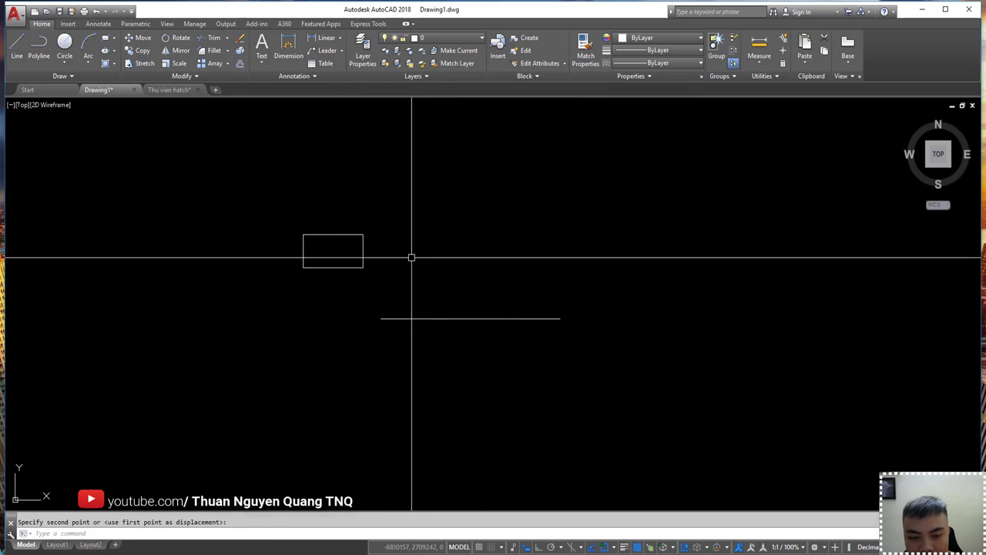
scroll(341, 255, "up", 4)
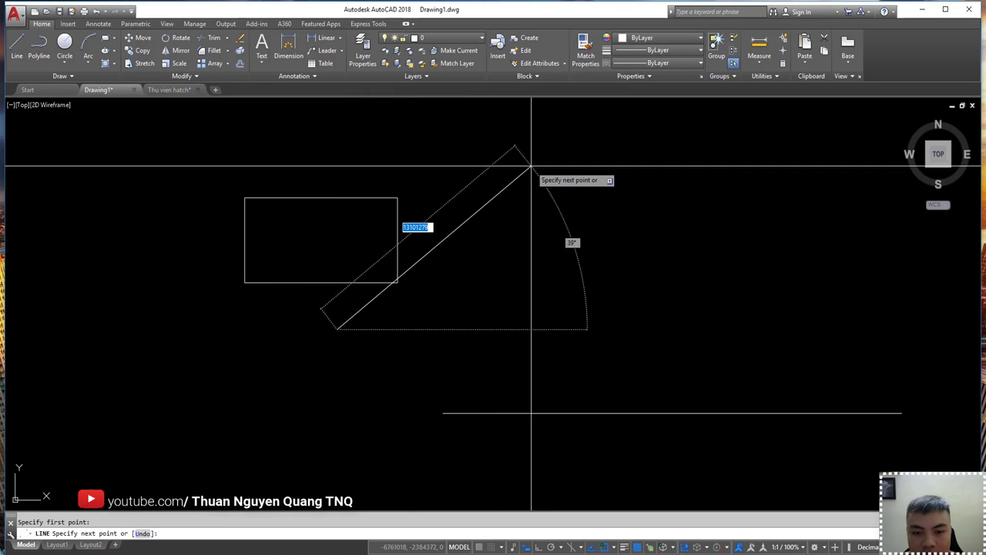
middle_click_drag(521, 165, 529, 236)
key("Escape")
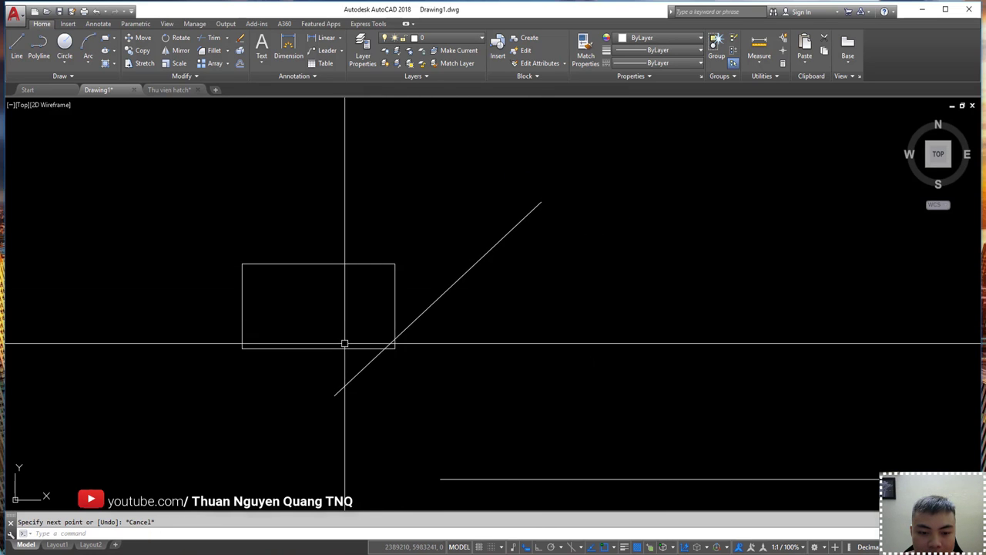
Move the rectangle by its lower-left corner onto the diagonal line
left_click(454, 282)
left_click(439, 227)
left_click(395, 289)
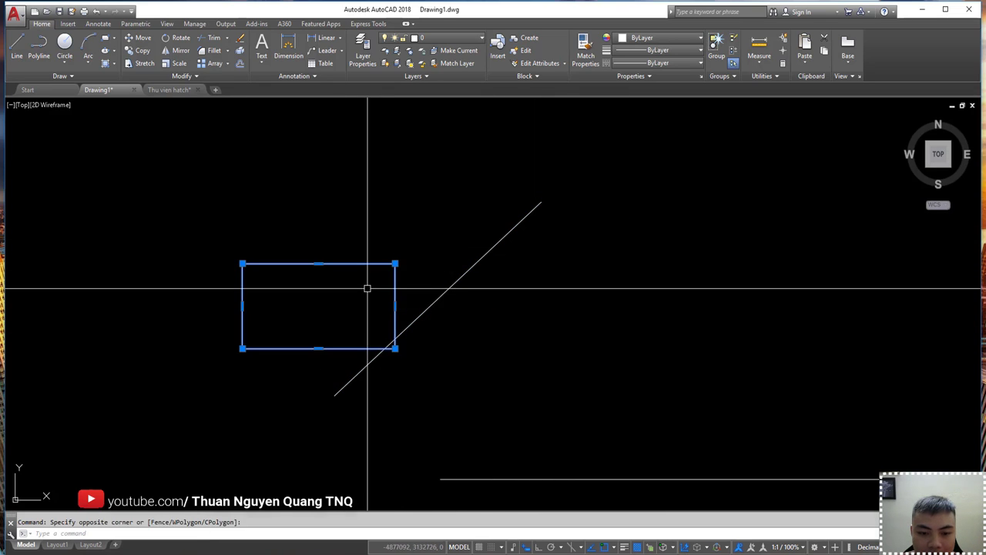
key("m")
key("space")
left_click(242, 348)
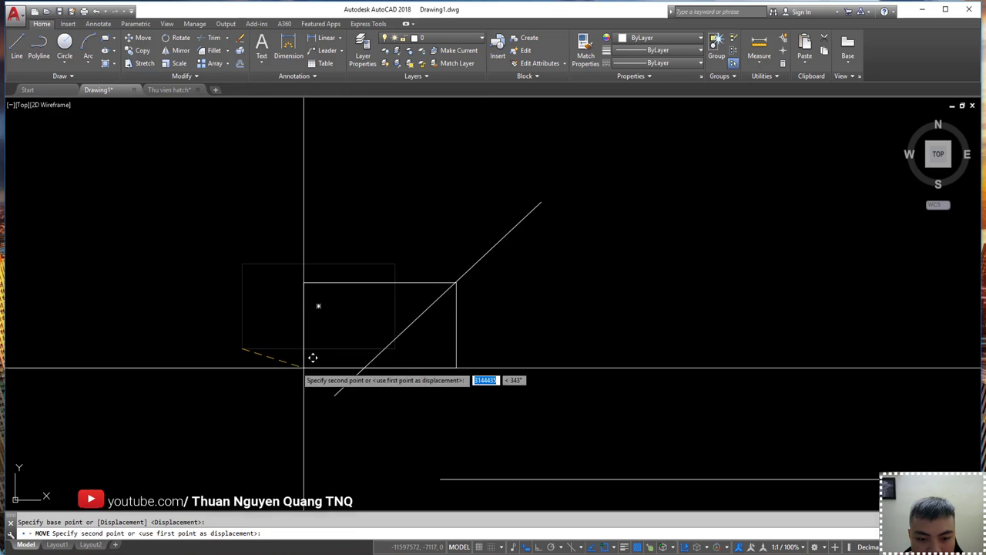
left_click(392, 303)
left_click(553, 347)
Rotate the rectangle about its lower-left corner by Reference, aligning its bottom edge to the diagonal
left_click(477, 375)
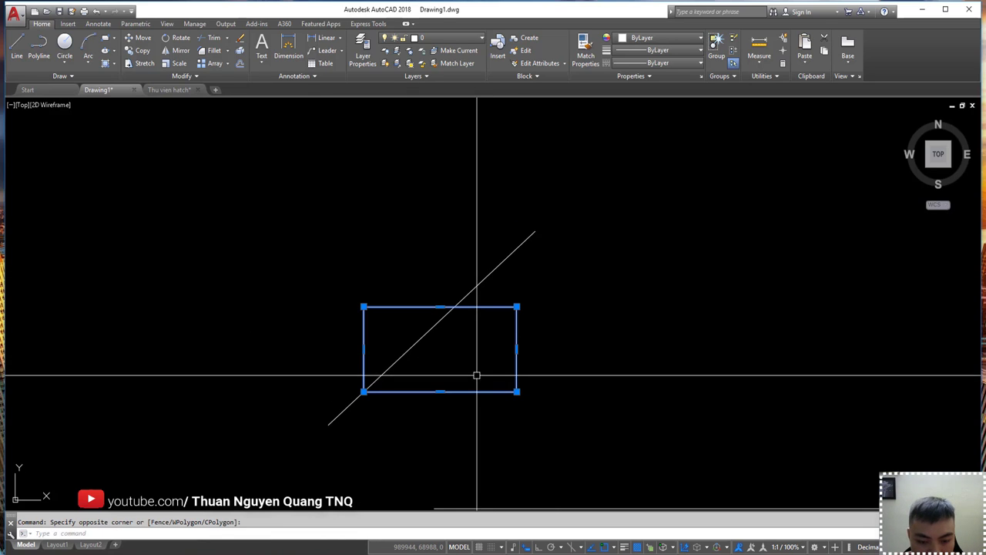
type("ro")
key("Return")
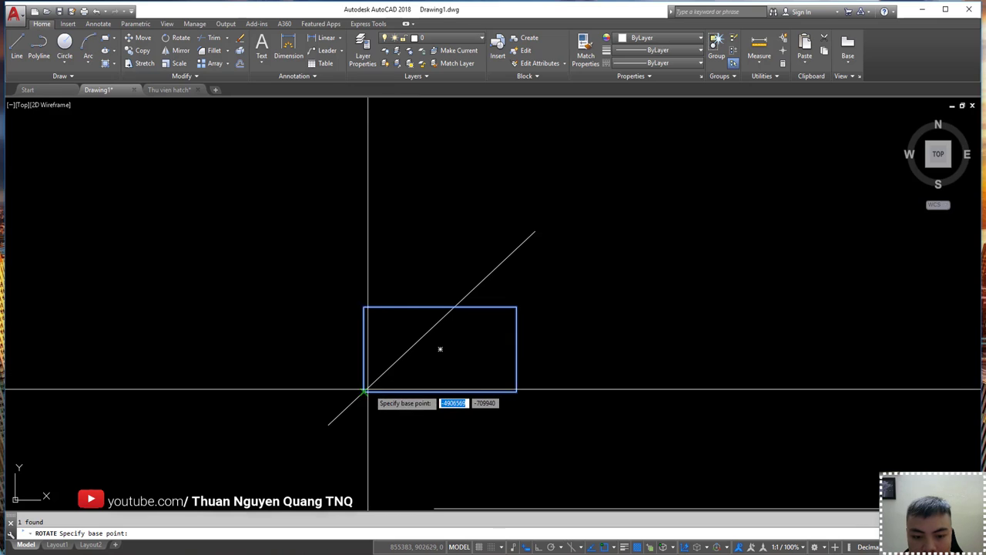
left_click(363, 391)
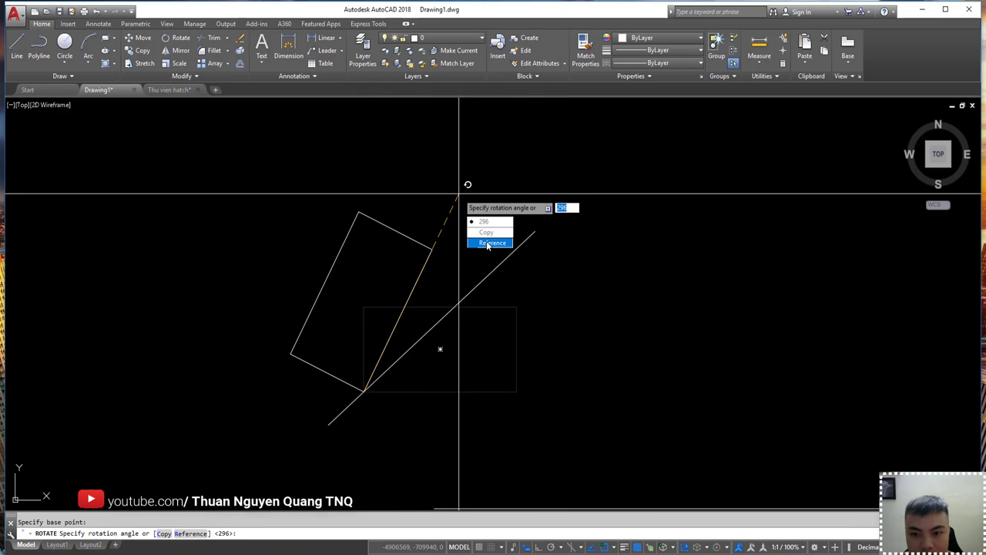
left_click(487, 243)
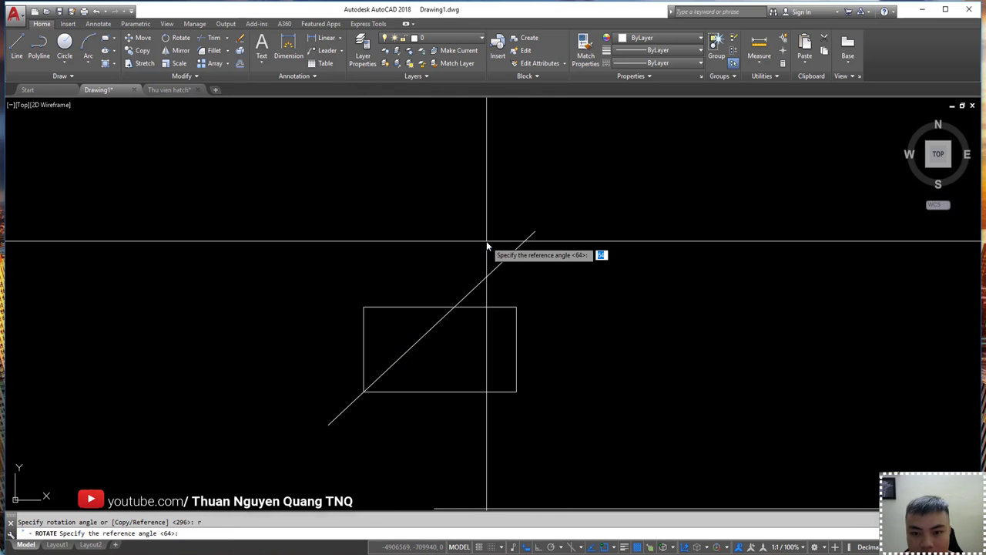
left_click(363, 392)
left_click(516, 391)
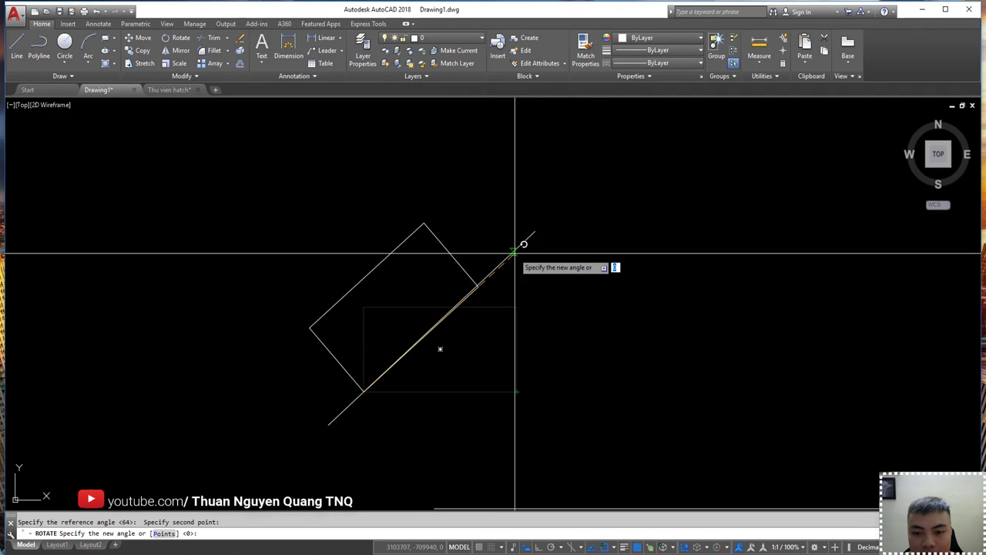
left_click(473, 275)
left_click(433, 318)
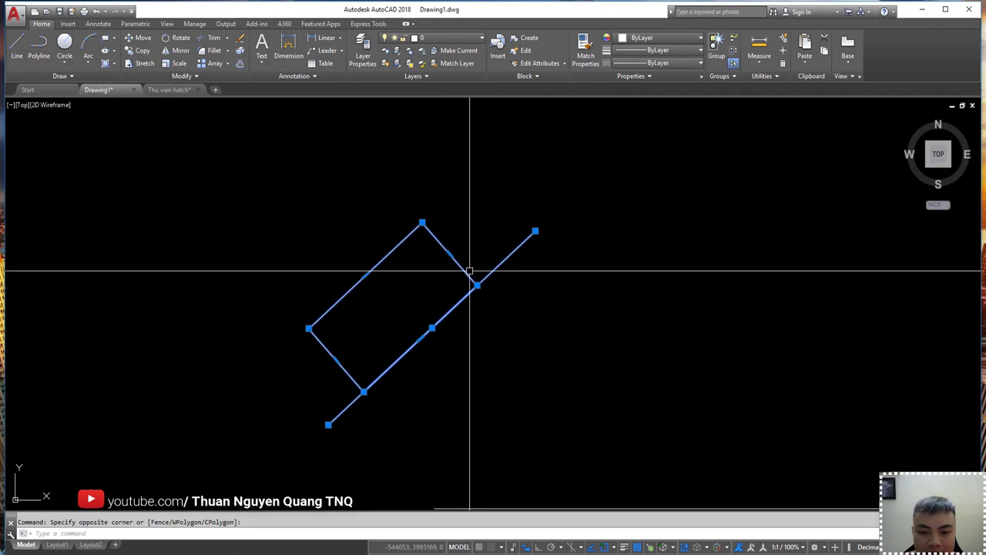
Delete the rotated rectangle, the diagonal line and the leftover horizontal line
scroll(469, 272, "down", 5)
scroll(472, 307, "up", 4)
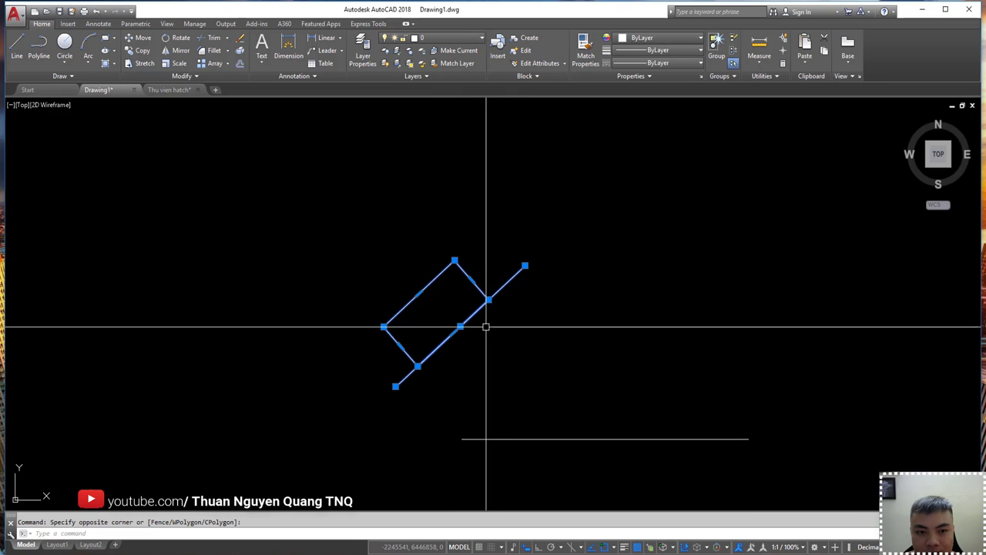
key("Delete")
left_click(511, 439)
type("e")
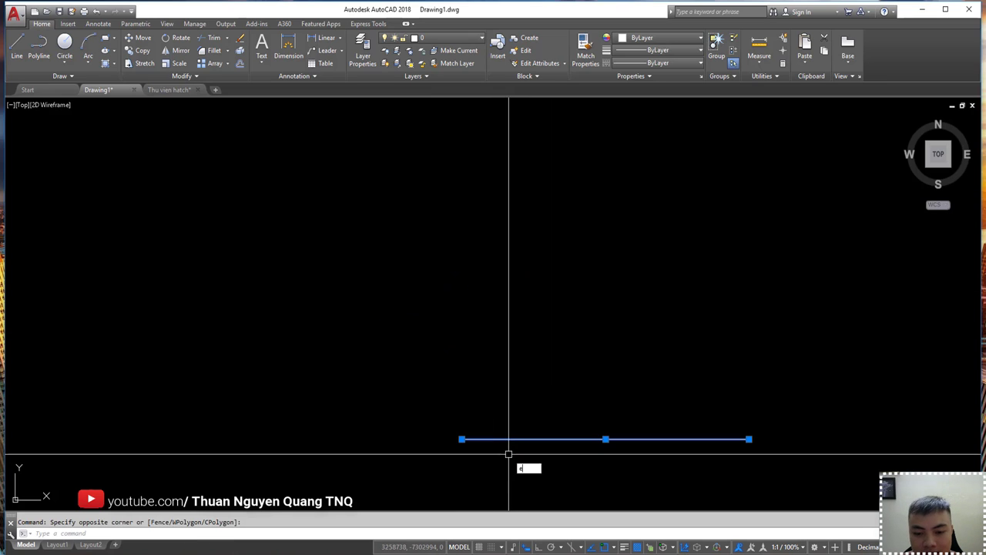
key("Delete")
Draw a new horizontal rectangle in the middle of the drawing
key("c")
key("Return")
left_click(354, 272)
left_click(577, 359)
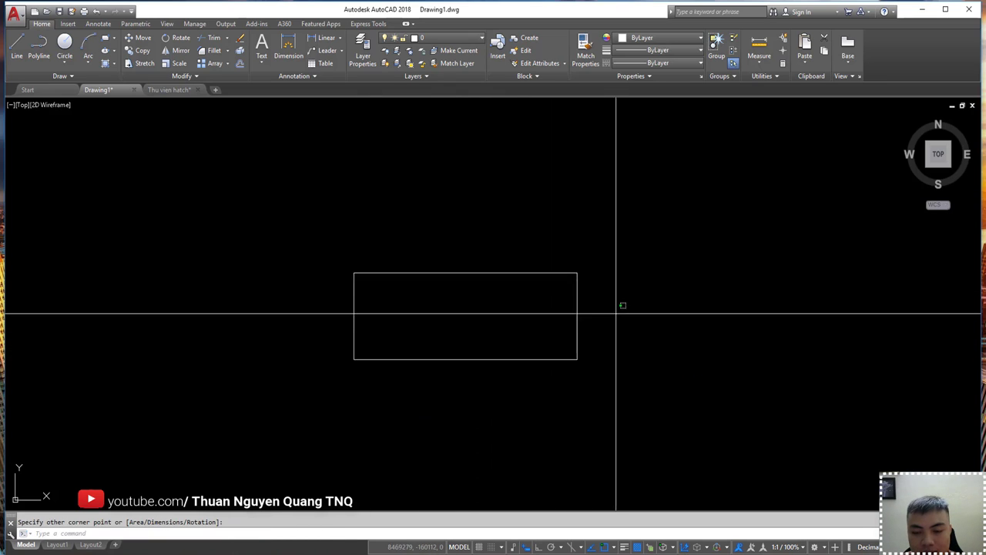
left_click(455, 359)
Try rotating the rectangle about its lower-left corner with Ortho toggled, then cancel
key("Escape")
left_click(665, 306)
left_click(540, 339)
type("ro")
key("Return")
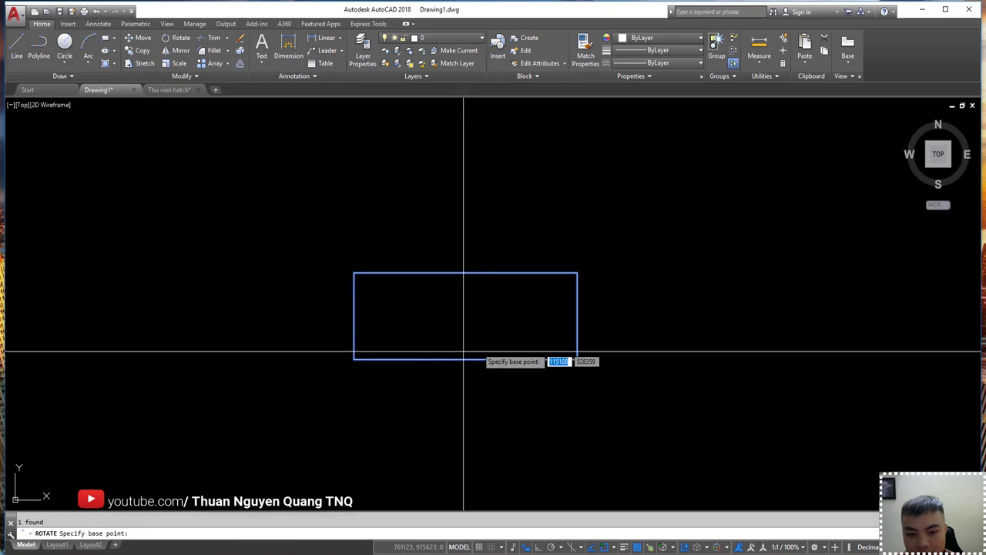
left_click(353, 359)
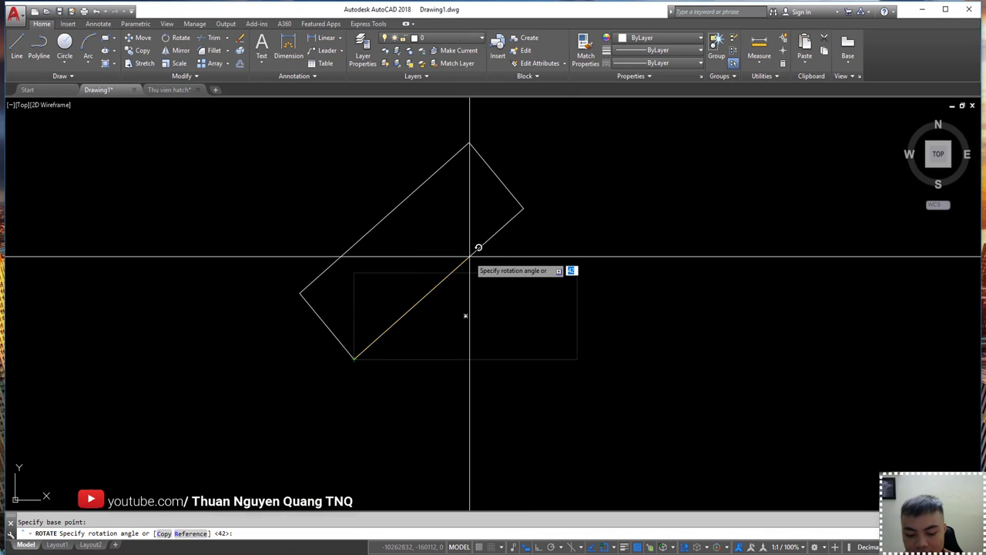
key("F8")
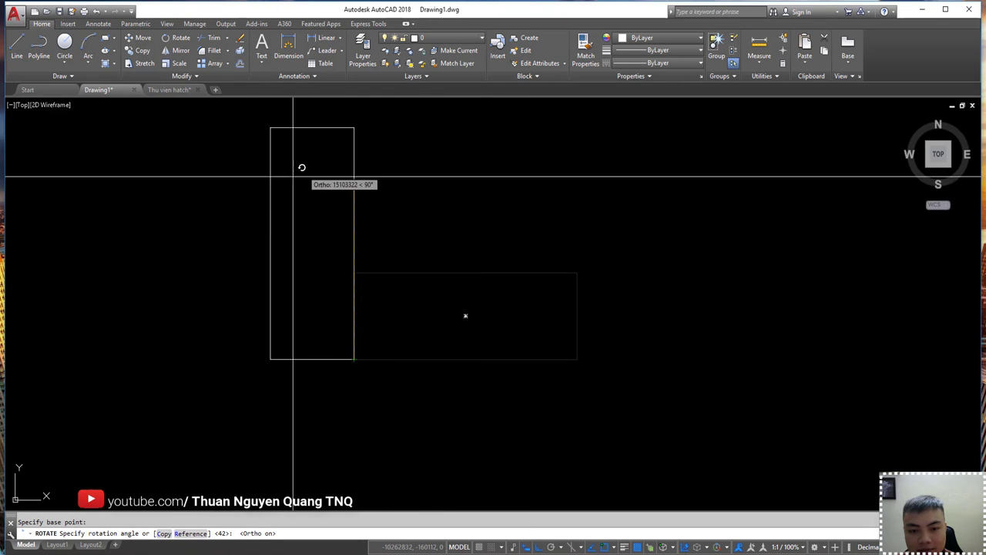
key("F8")
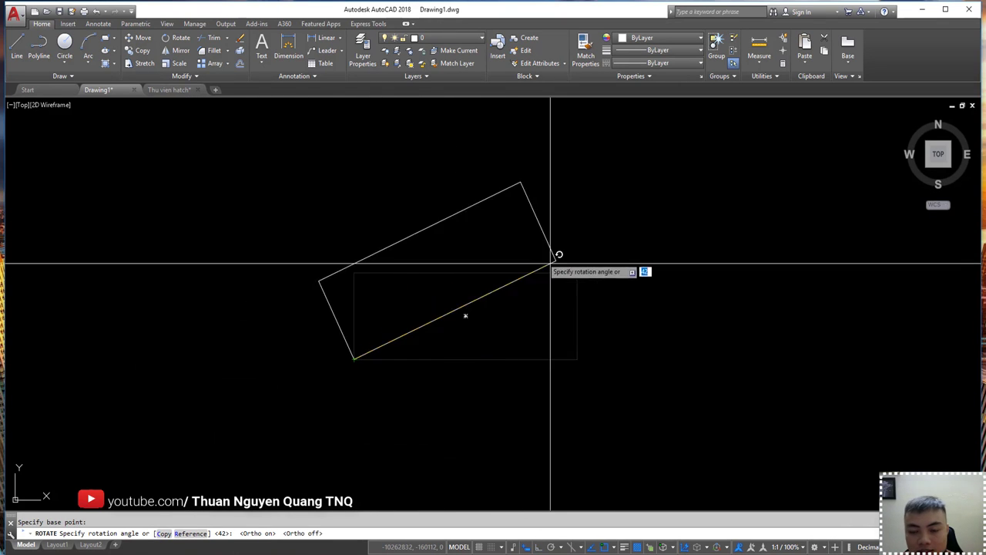
key("Escape")
left_click(500, 305)
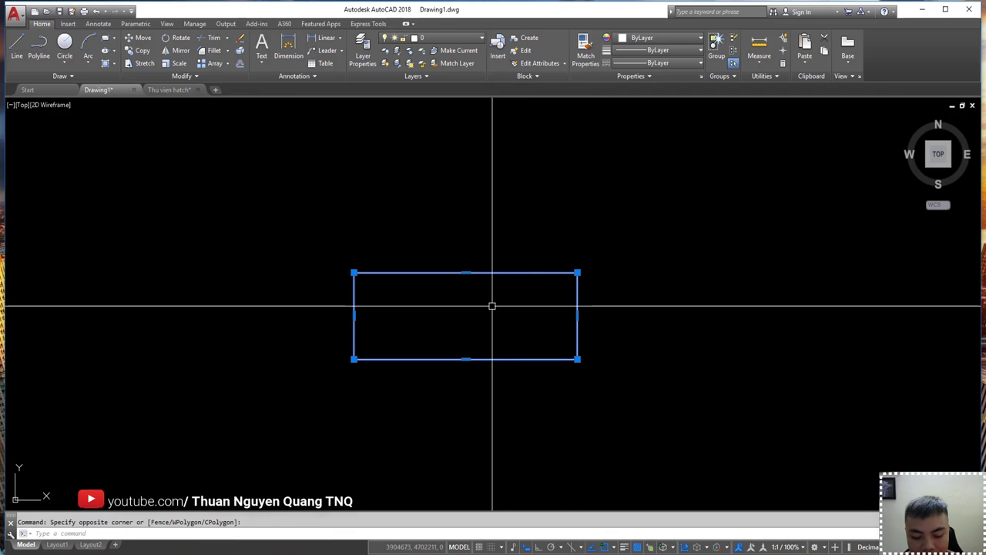
Draw a diagonal line running up and to the right near the rectangle
type("RO")
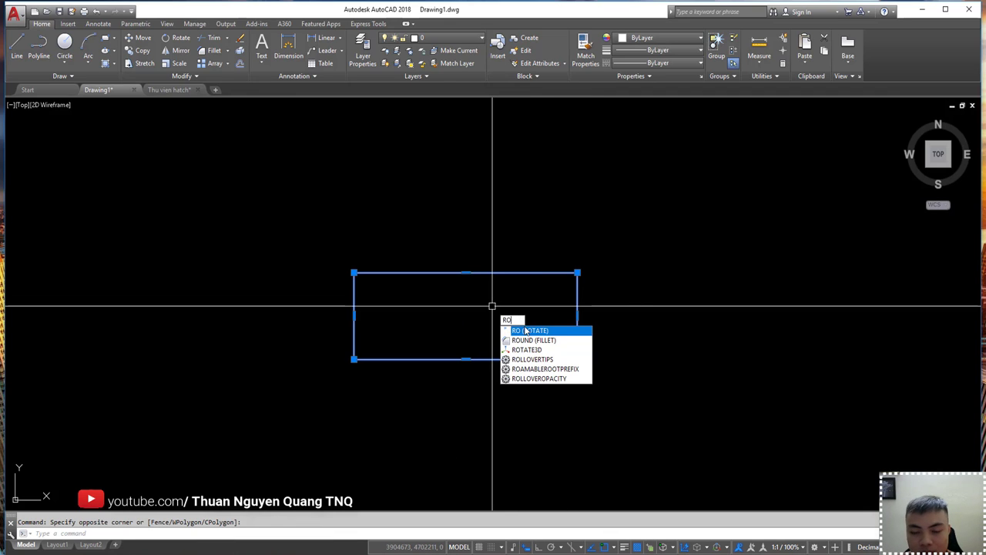
key("Escape")
type("l")
key("Return")
left_click(387, 387)
left_click(629, 197)
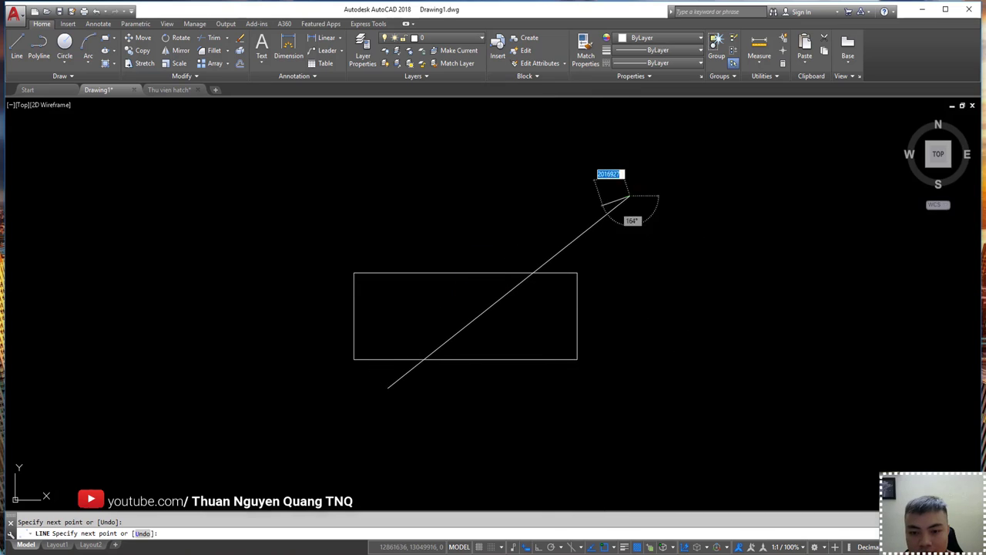
key("Escape")
left_click(383, 297)
Move the rectangle so its lower-left corner sits on the diagonal line
key("Return")
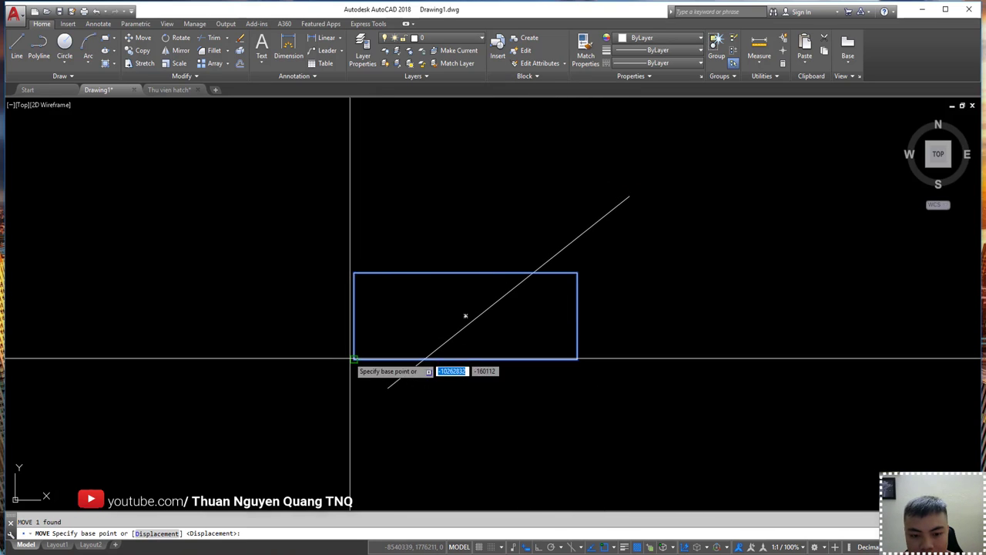
left_click(353, 358)
left_click(530, 386)
Try a freely picked rotation about the lower-left corner, then undo it
left_click(569, 344)
type("RO")
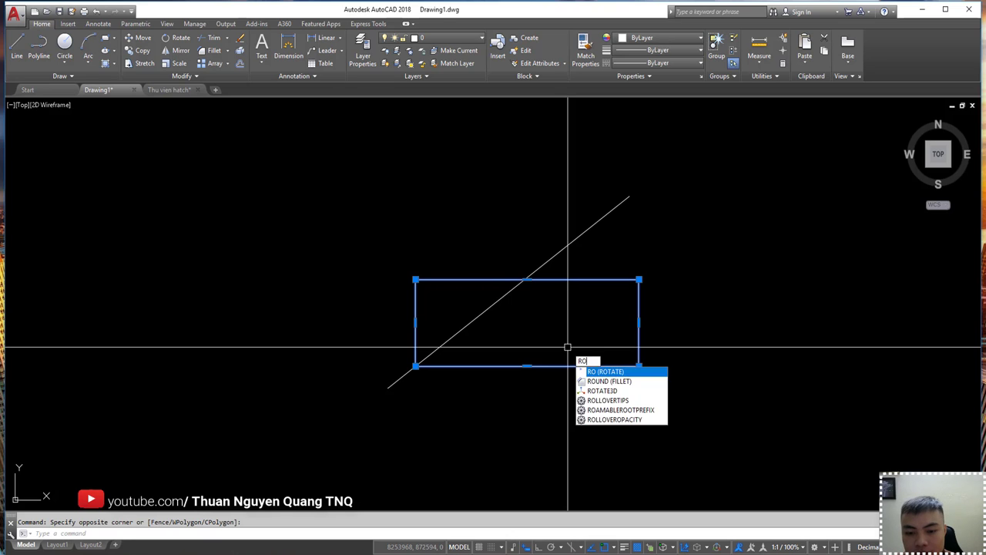
key("Return")
left_click(416, 365)
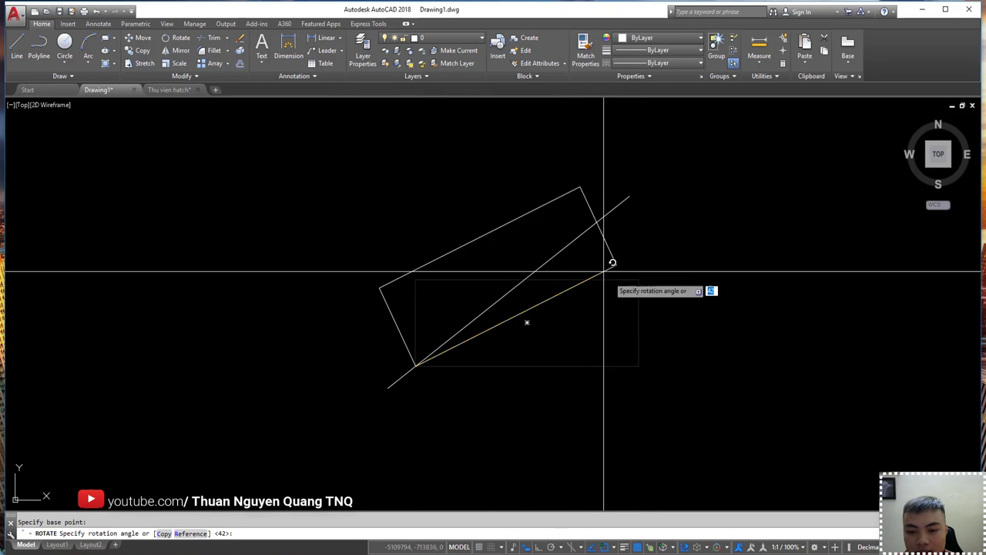
left_click(587, 229)
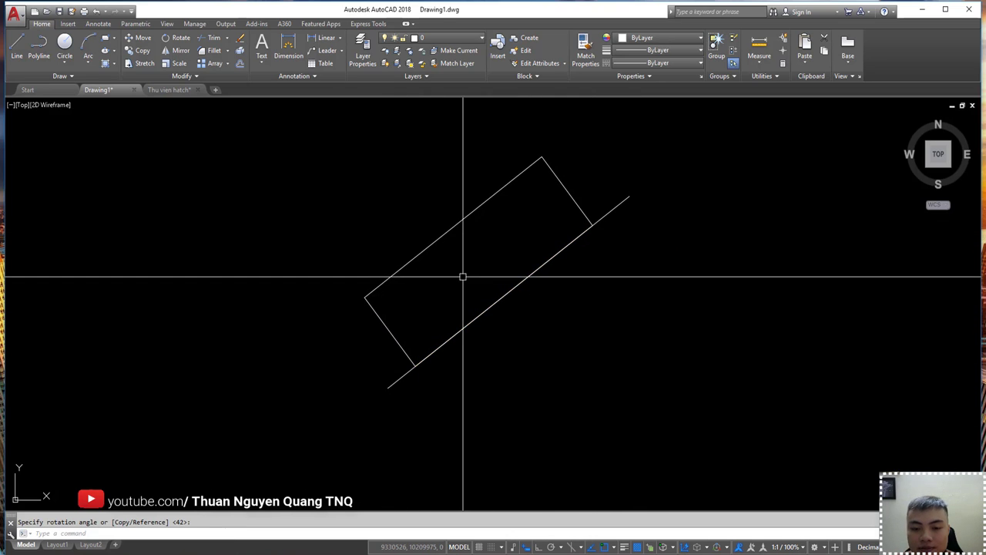
key("Escape")
Rotate the rectangle with the Reference option so its bottom edge aligns with the diagonal line
left_click(589, 327)
type("o")
key("Return")
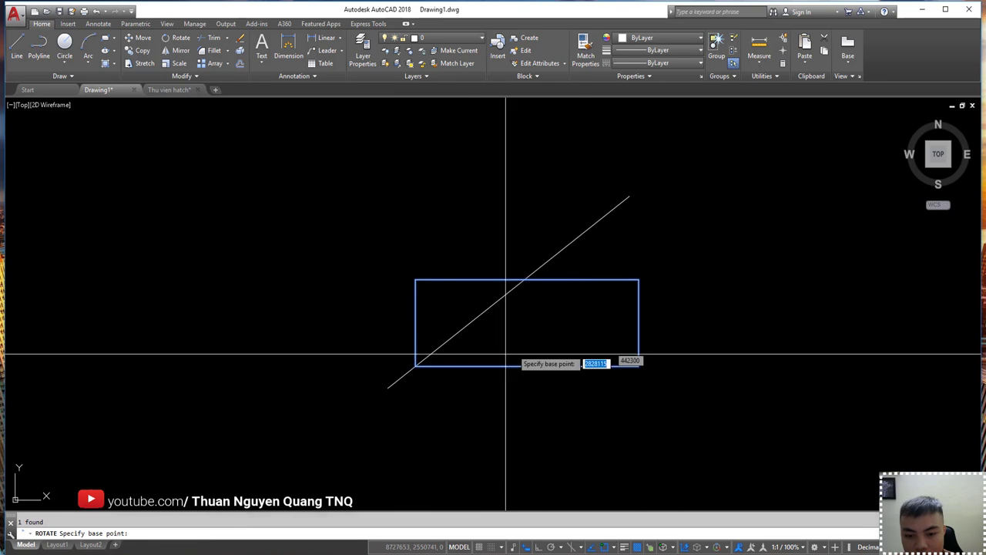
left_click(416, 366)
type("r")
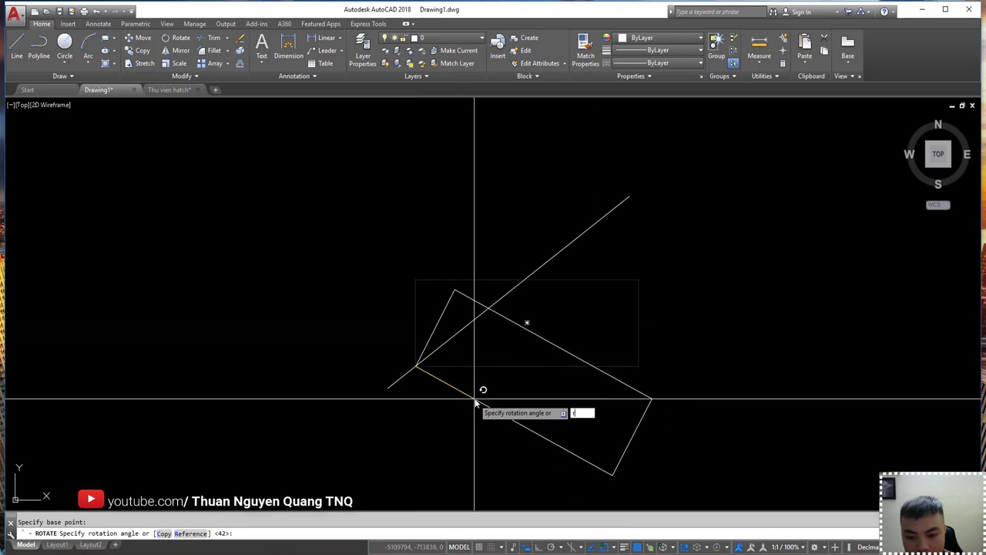
key("Return")
left_click(416, 365)
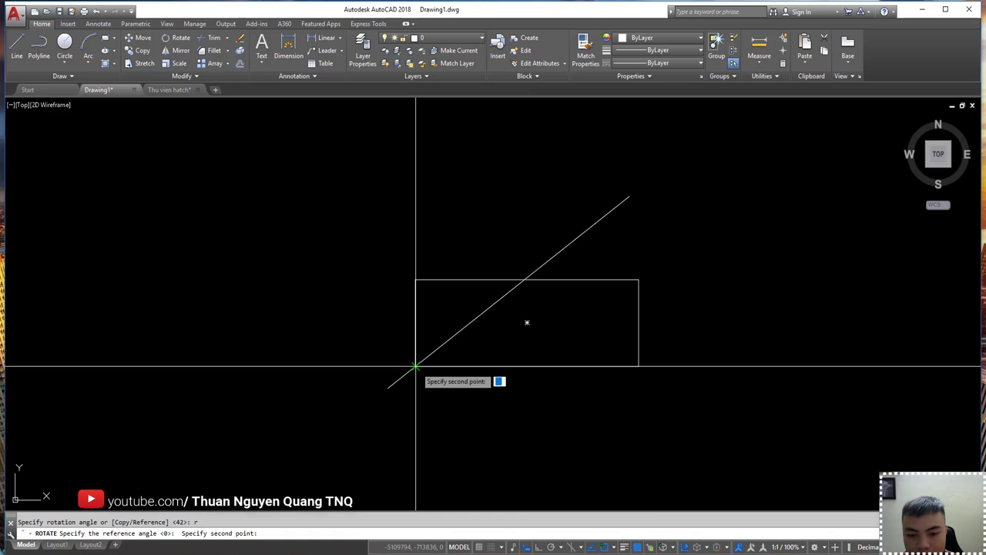
left_click(638, 367)
left_click(607, 204)
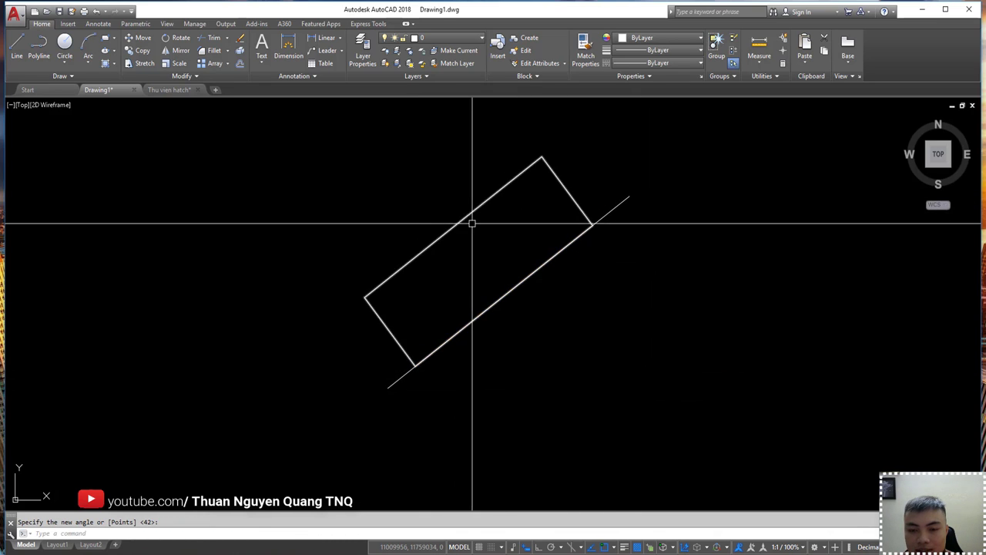
left_click(481, 294)
key("Delete")
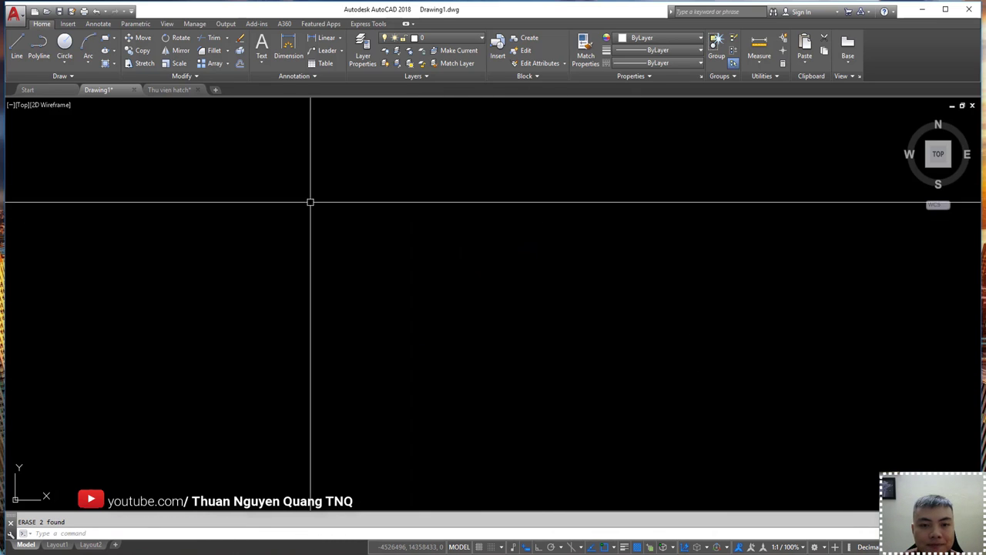